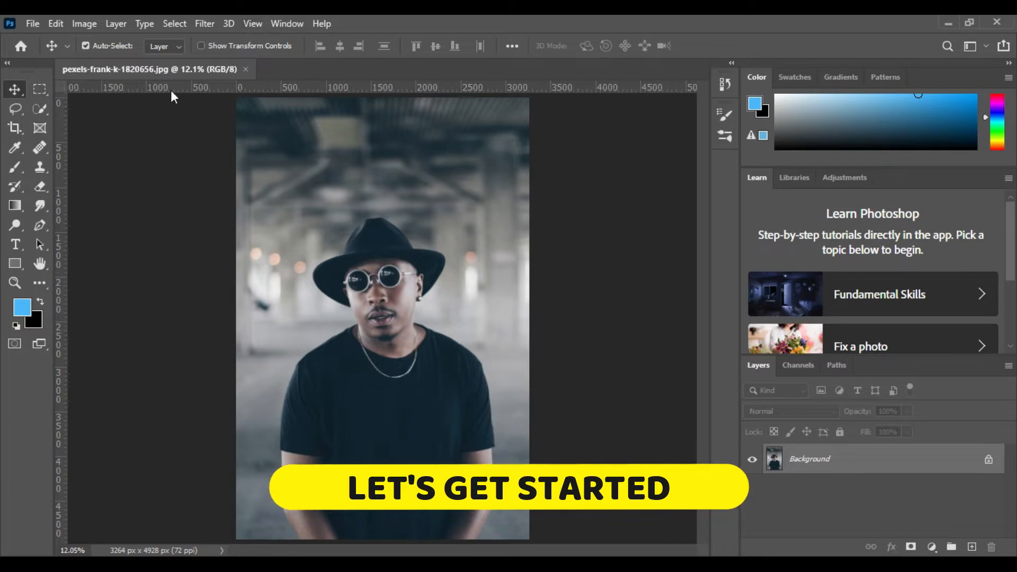
- Copy the man onto his own layer using Select Subject, and hide the Background layer
{"action": "left_click", "coordinate": [175, 24]}
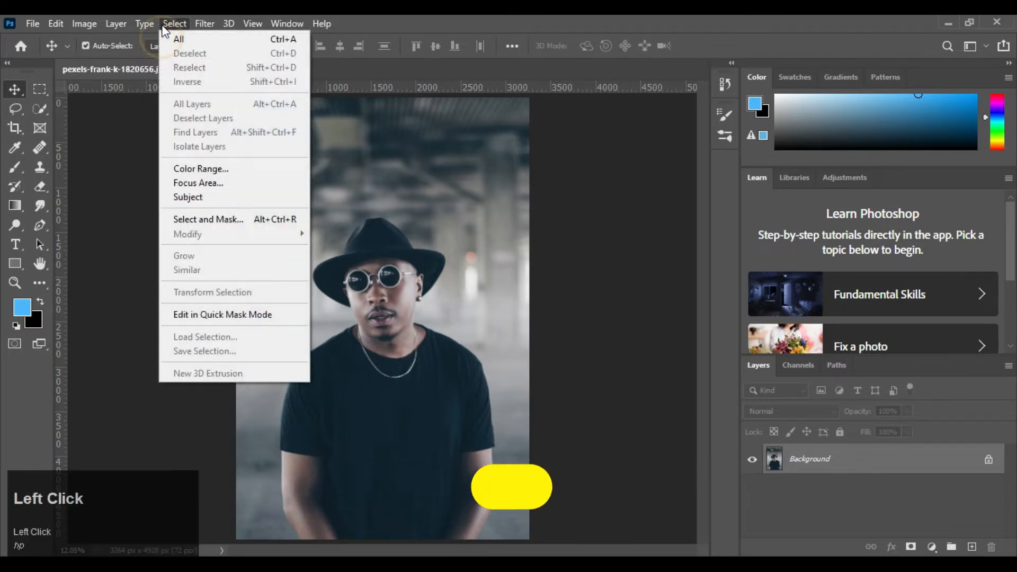
{"action": "left_click", "coordinate": [206, 206]}
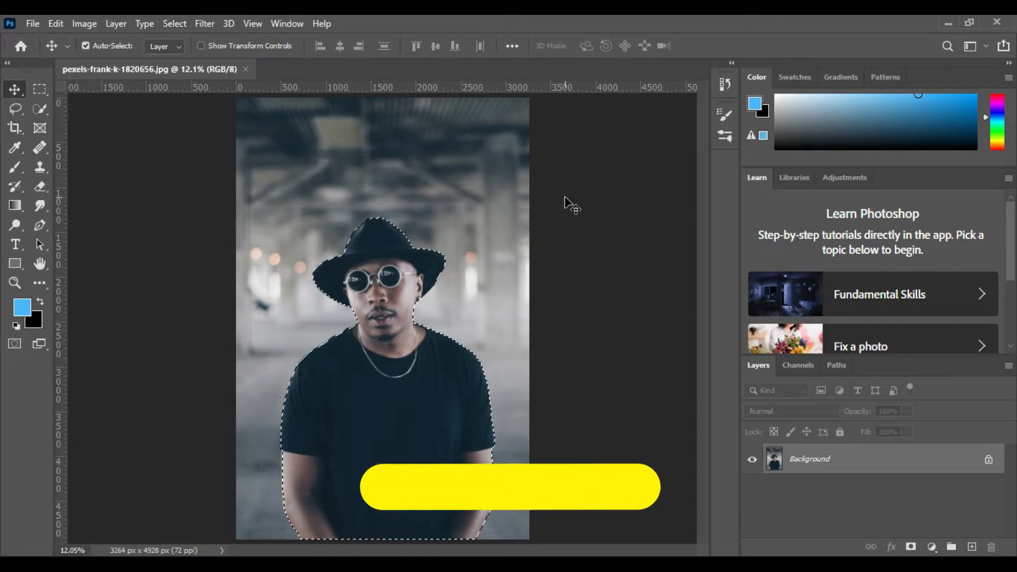
{"action": "key", "text": "ctrl"}
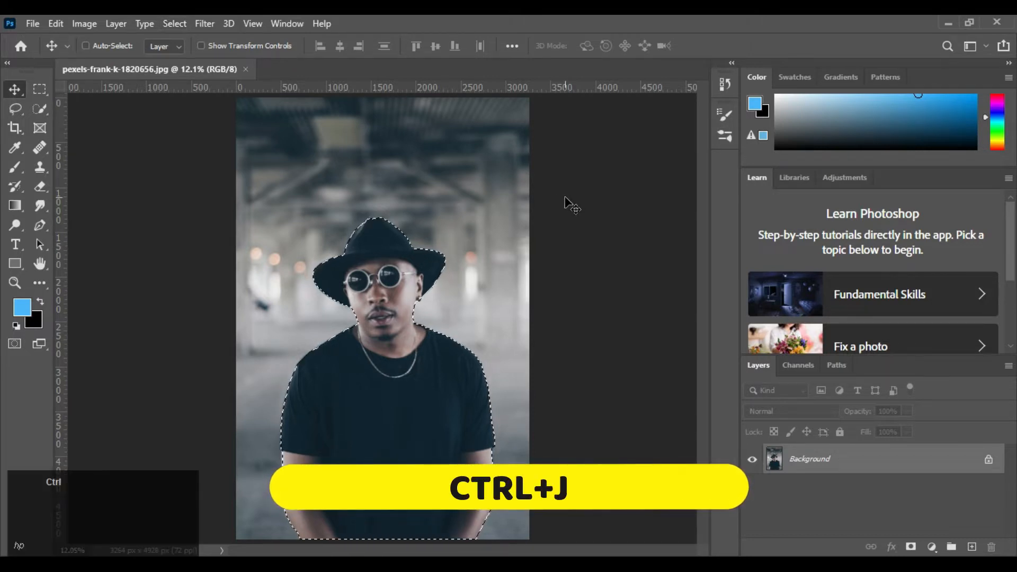
{"action": "key", "text": "ctrl+j"}
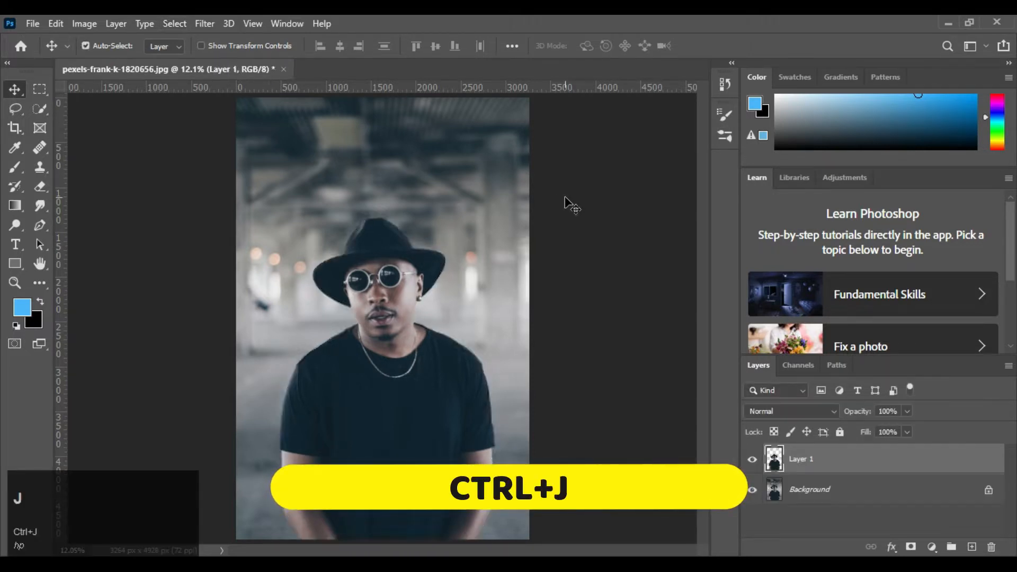
{"action": "left_click", "coordinate": [750, 490]}
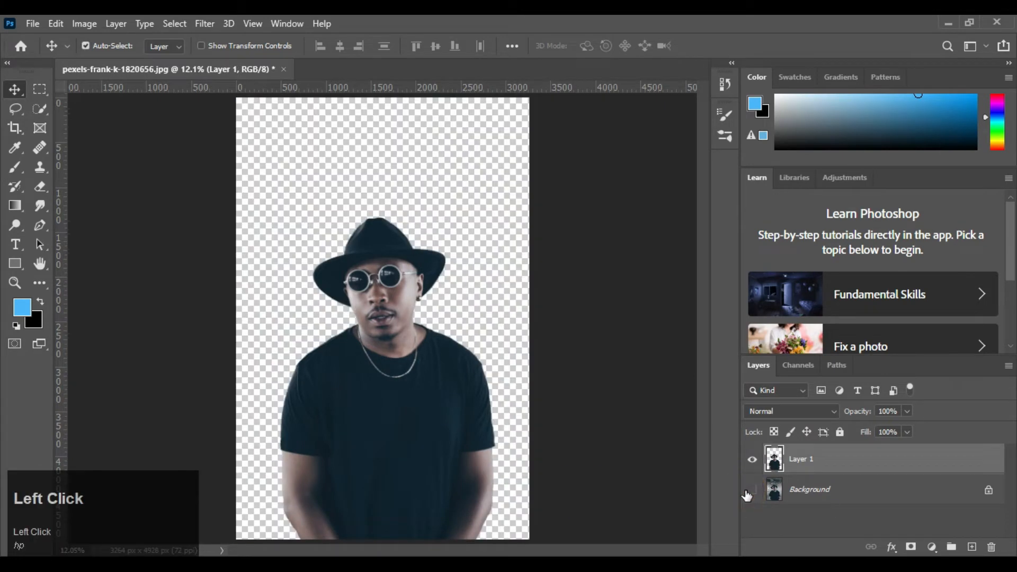
- Add a new layer beneath the man's cutout and fill it with white
{"action": "key", "text": "ctrl"}
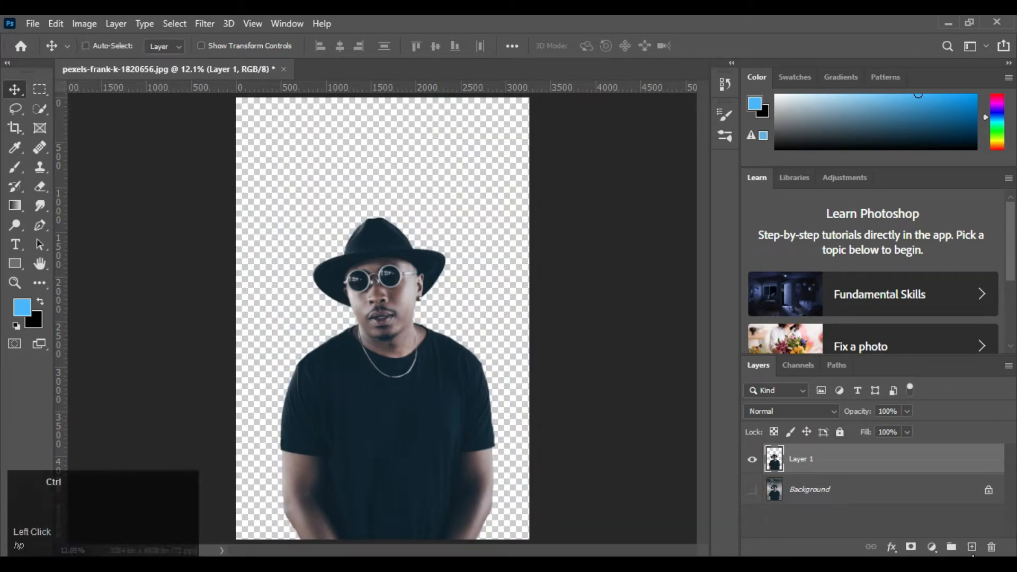
{"action": "left_click", "coordinate": [971, 549], "text": "ctrl"}
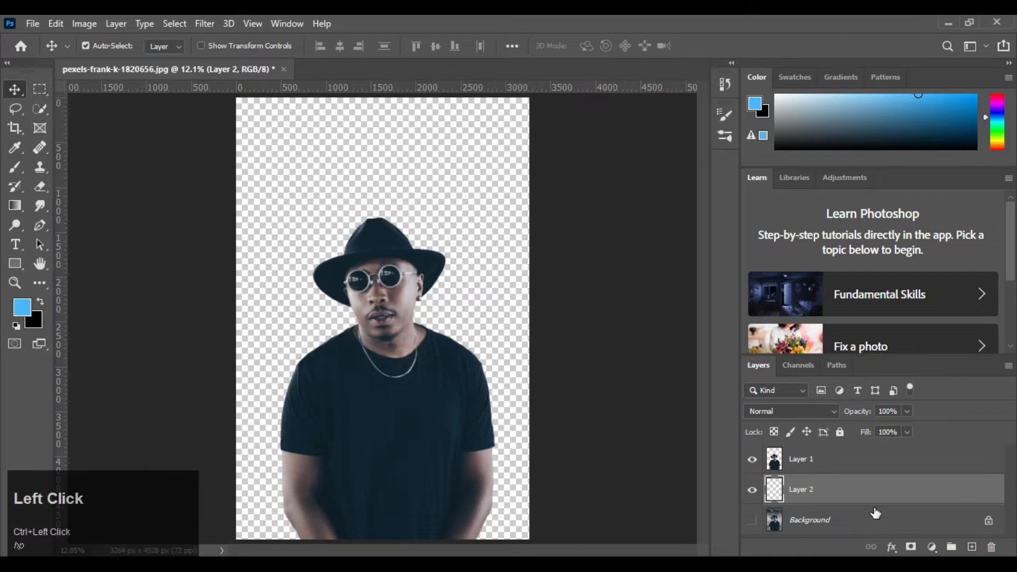
{"action": "key", "text": "d"}
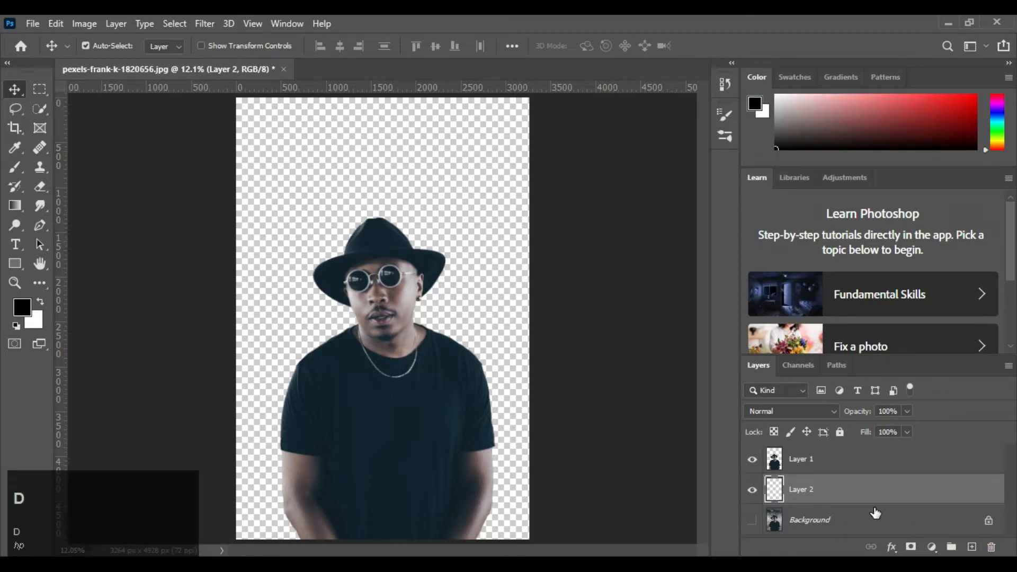
{"action": "key", "text": "x"}
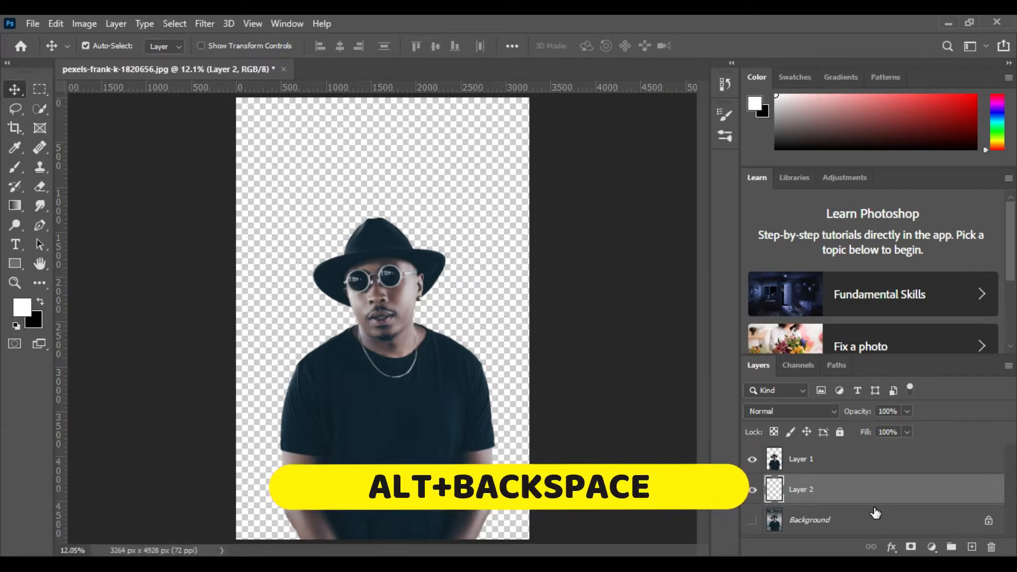
{"action": "key", "text": "alt+BackSpace"}
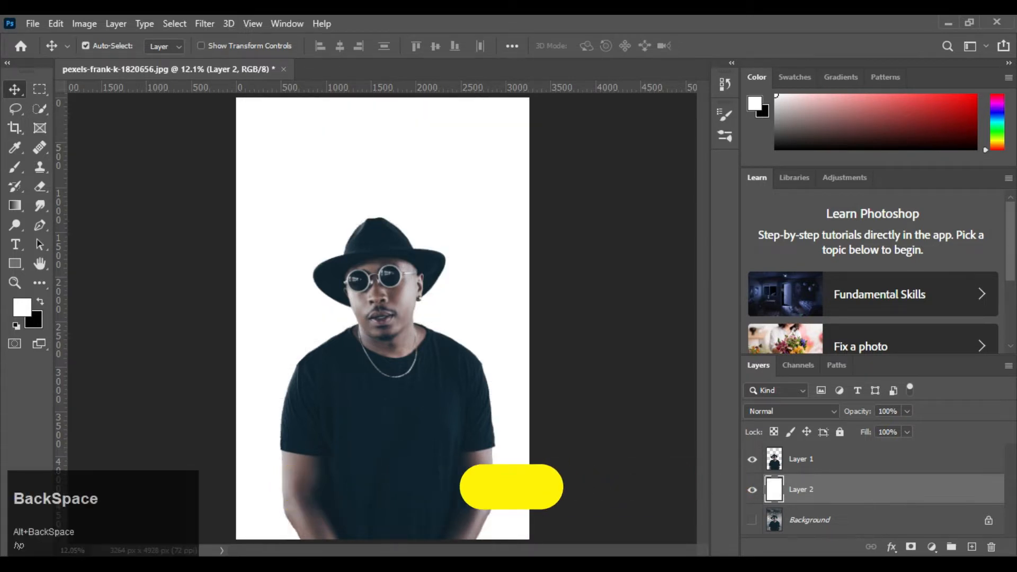
- Add a new layer above the white fill and set the gradient's starting color stop to light grey
{"action": "left_click", "coordinate": [972, 547]}
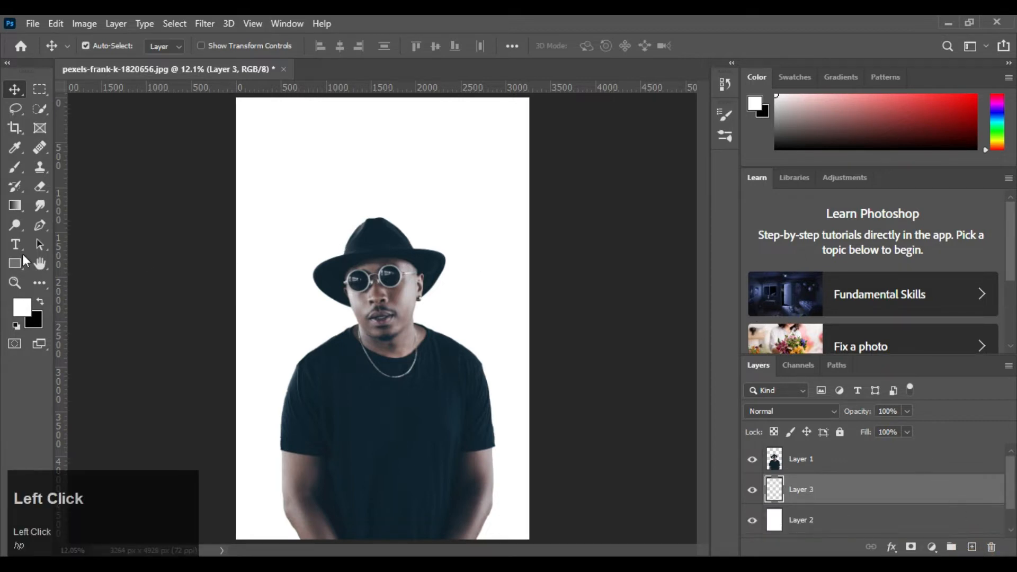
{"action": "left_click", "coordinate": [15, 207]}
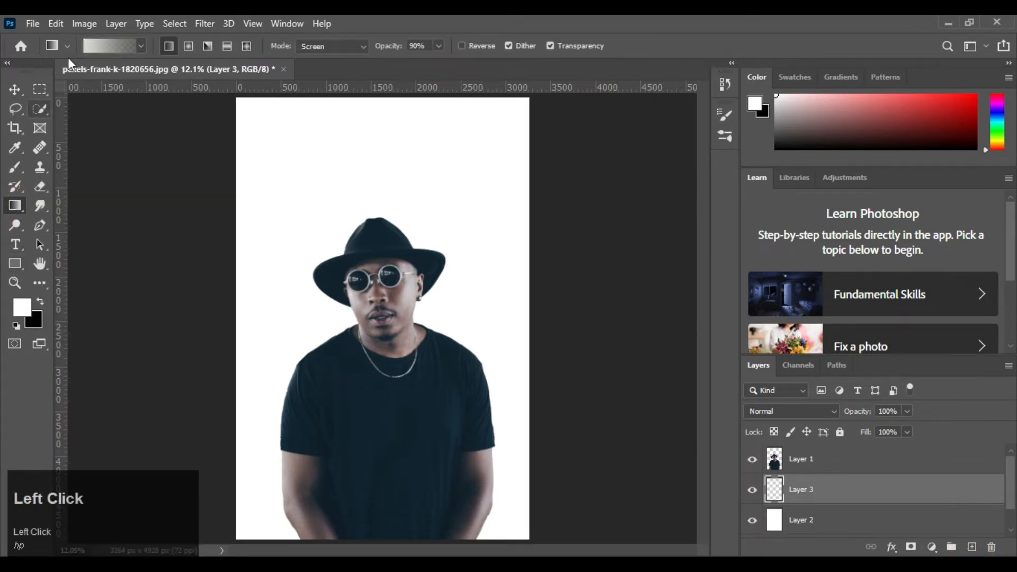
{"action": "left_click", "coordinate": [103, 48]}
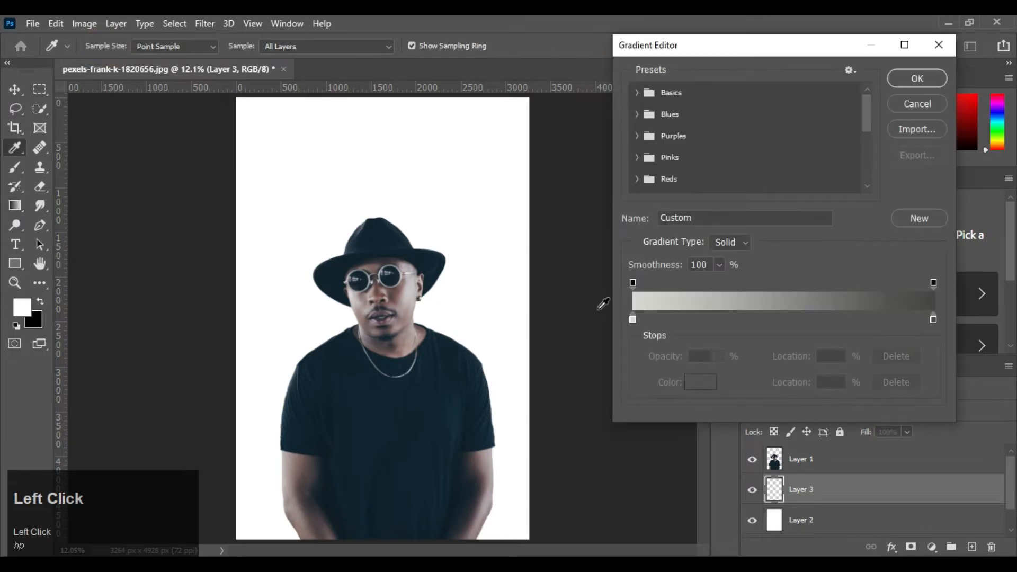
{"action": "double_click", "coordinate": [633, 318]}
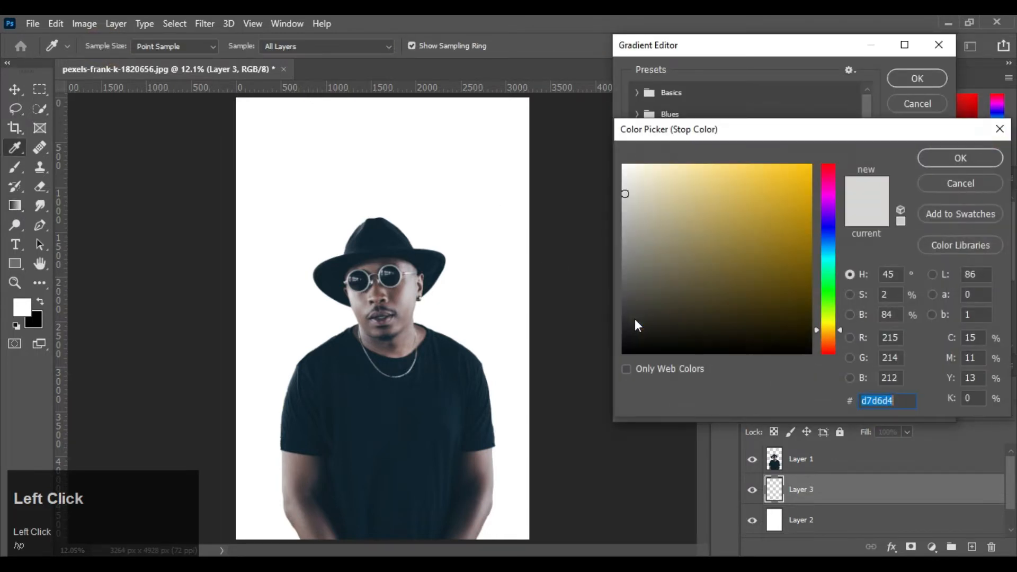
{"action": "left_click_drag", "start_coordinate": [621, 196], "coordinate": [640, 188]}
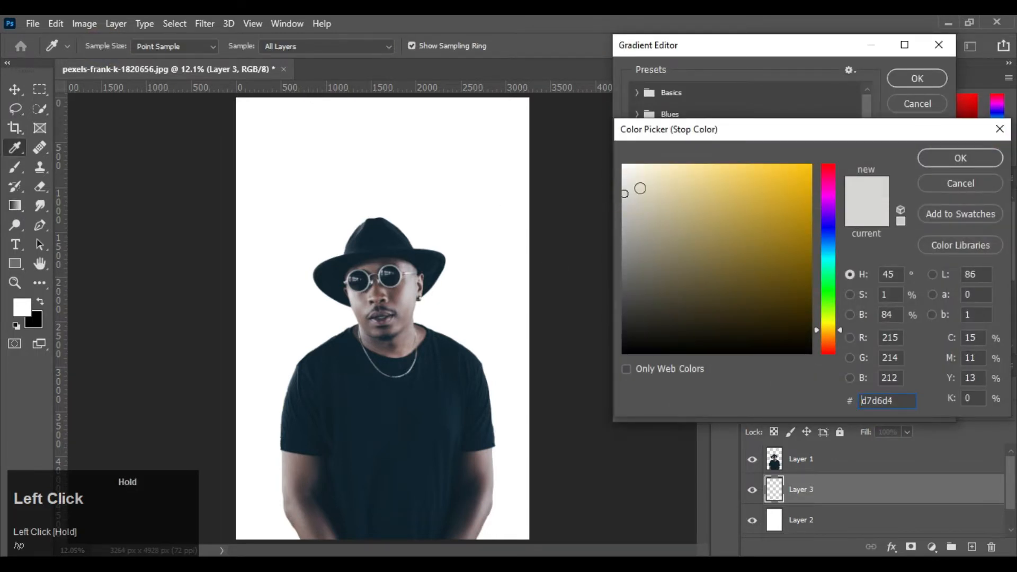
{"action": "left_click", "coordinate": [971, 158]}
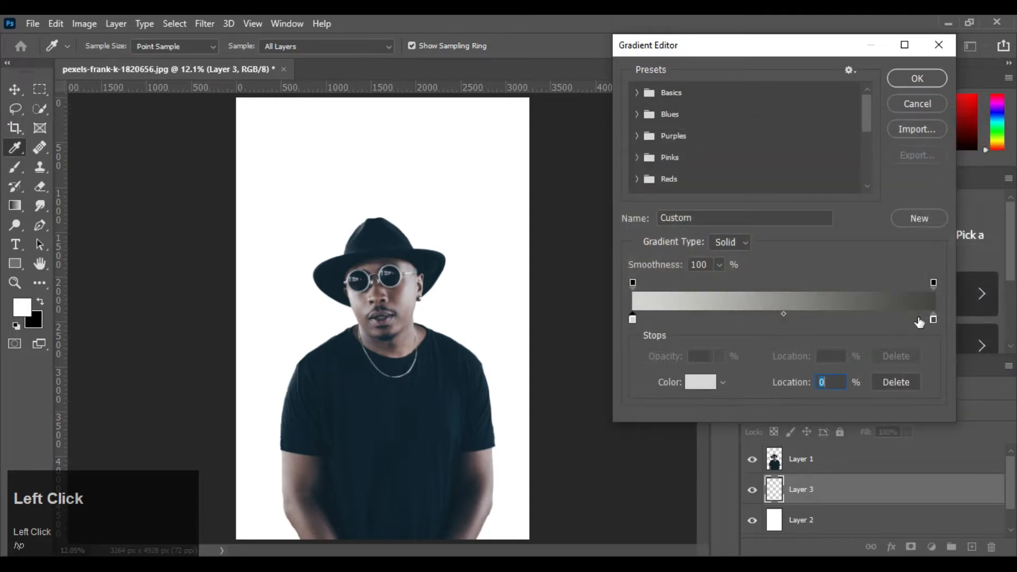
- Set the gradient's end color stop to dark grey 484848 and draw a vertical linear gradient from the canvas top downward
{"action": "double_click", "coordinate": [933, 320]}
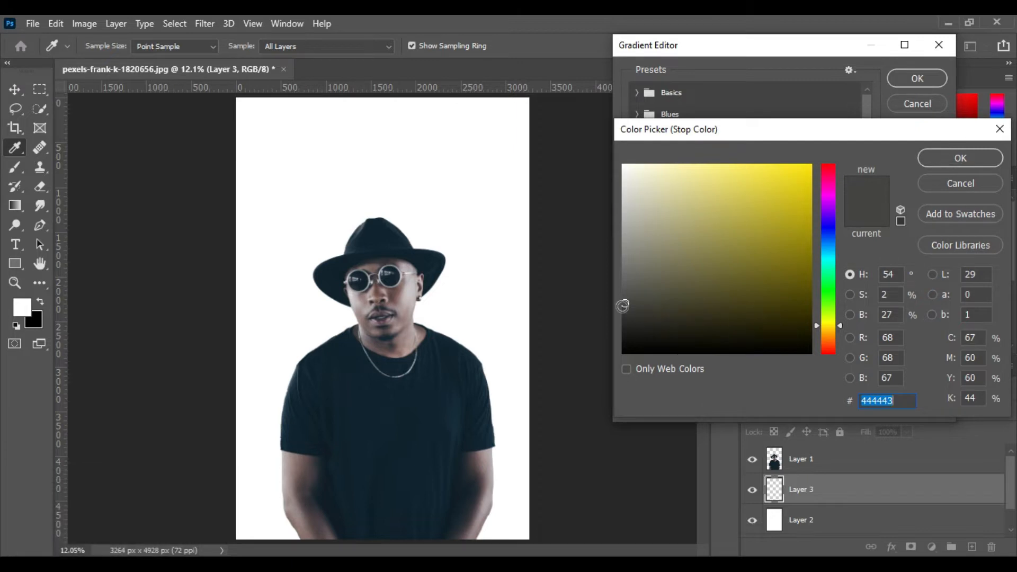
{"action": "left_click", "coordinate": [622, 306]}
{"action": "left_click_drag", "start_coordinate": [622, 305], "coordinate": [623, 300]}
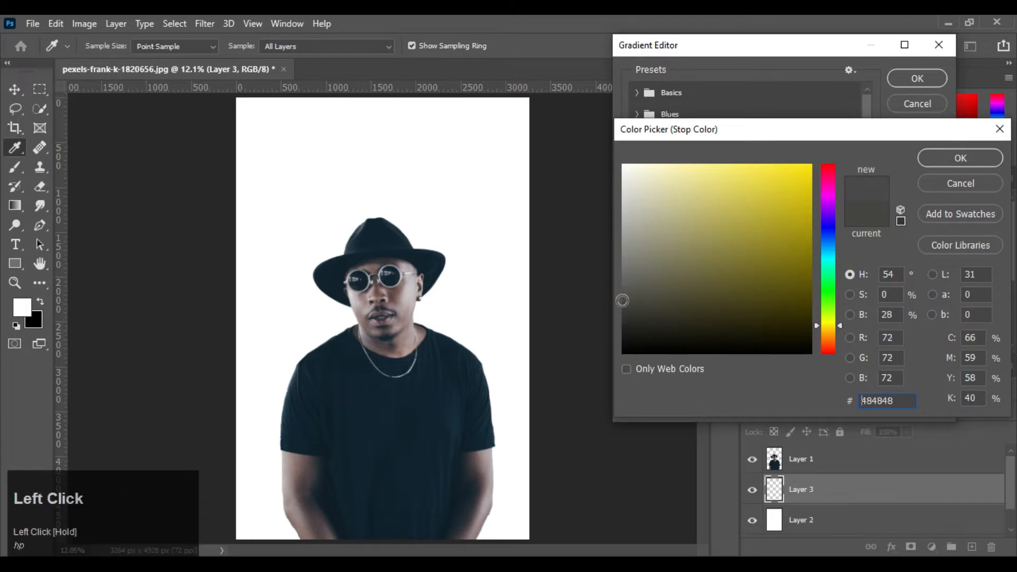
{"action": "left_click", "coordinate": [932, 160]}
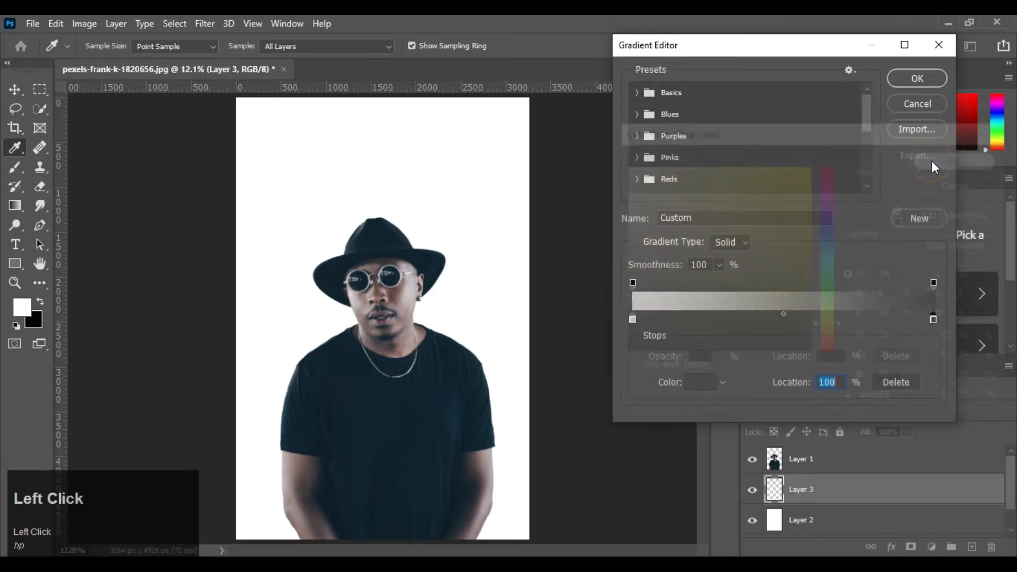
{"action": "left_click", "coordinate": [912, 80]}
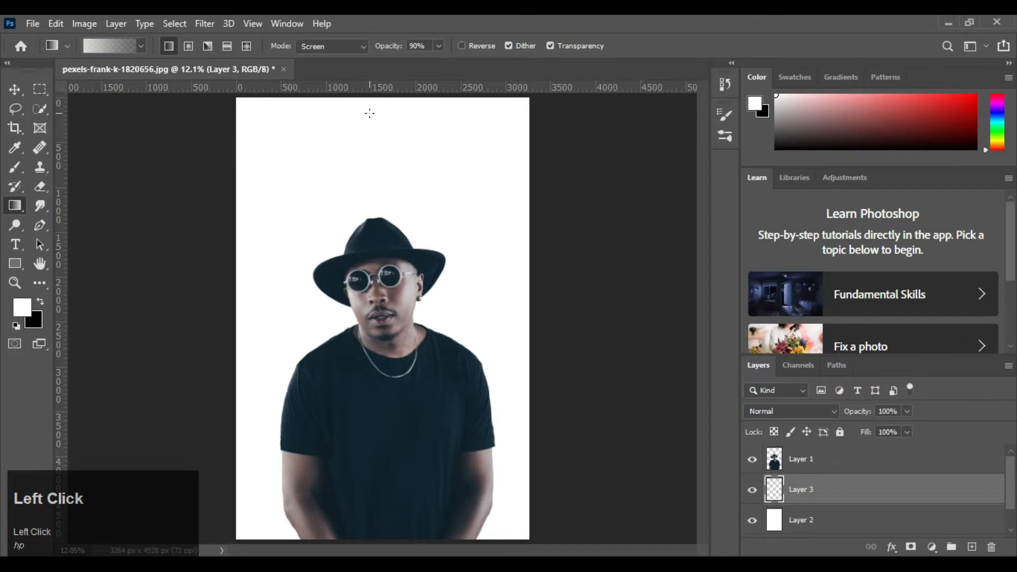
{"action": "left_click_drag", "start_coordinate": [369, 113], "coordinate": [372, 387]}
{"action": "left_click_drag", "start_coordinate": [371, 430], "coordinate": [372, 458]}
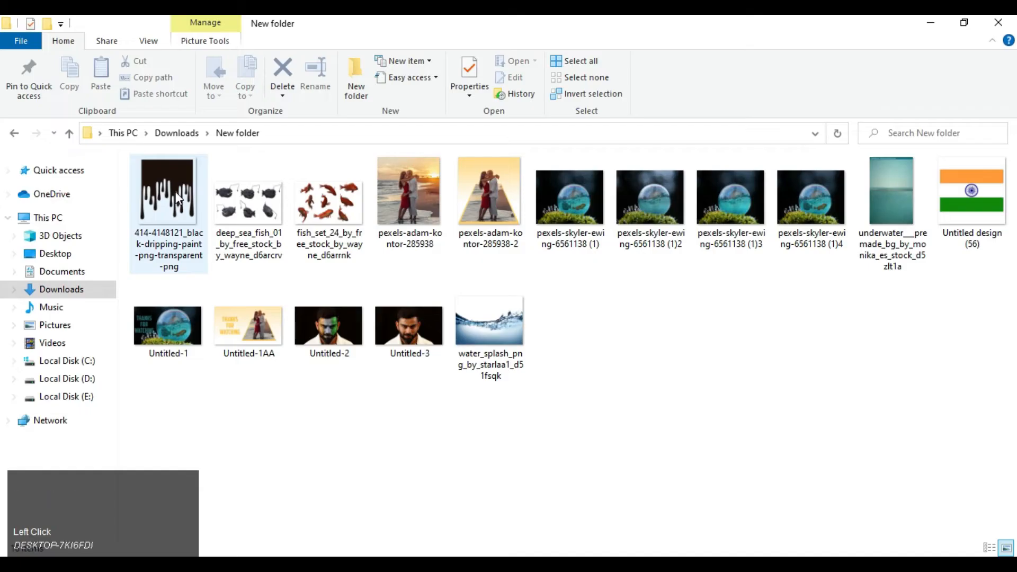
- Place the black-dripping-paint PNG from the Downloads subfolder into the document and move its layer above the man's cutout layer
{"action": "mouse_move", "coordinate": [175, 201]}
{"action": "left_mouse_down"}
{"action": "mouse_move", "coordinate": [265, 338]}
{"action": "mouse_move", "coordinate": [517, 444]}
{"action": "mouse_move", "coordinate": [571, 563]}
{"action": "mouse_move", "coordinate": [453, 440]}
{"action": "left_mouse_up"}
{"action": "left_click_drag", "start_coordinate": [408, 408], "coordinate": [407, 403]}
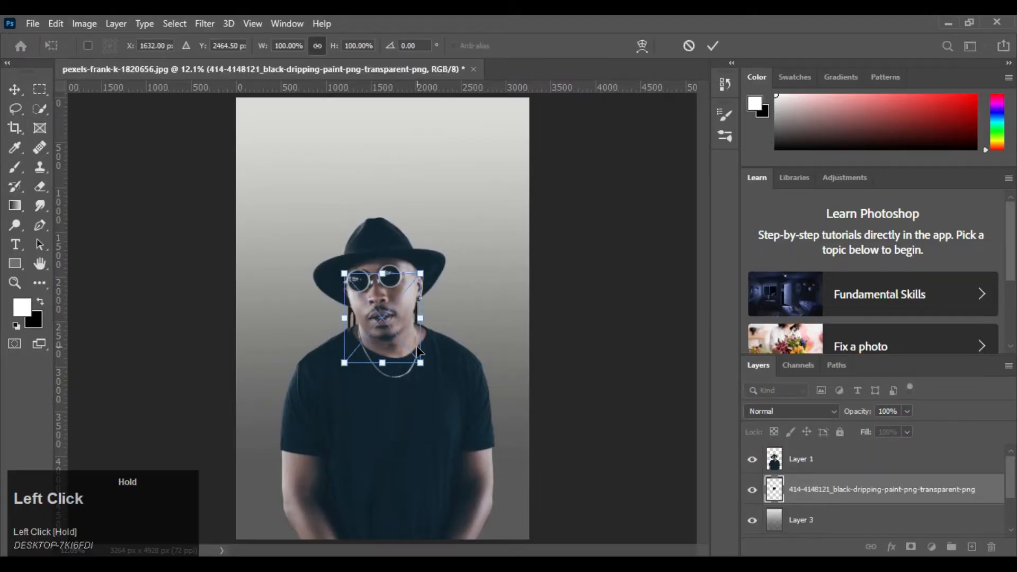
{"action": "left_click_drag", "start_coordinate": [835, 492], "coordinate": [826, 445]}
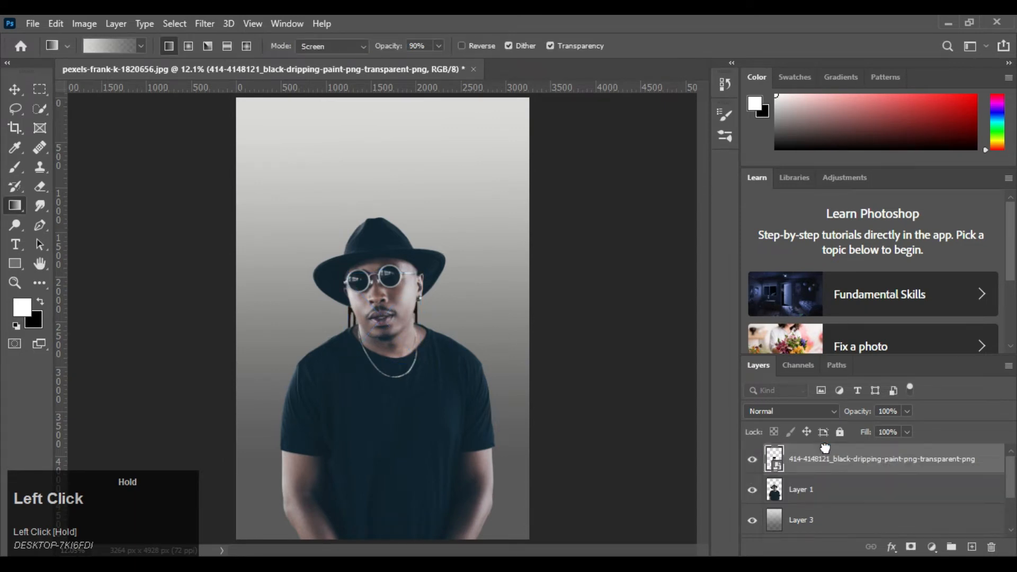
- Move the dripping paint image down onto the man's shirt and enlarge it to about 270%
{"action": "left_click", "coordinate": [15, 90]}
{"action": "left_click_drag", "start_coordinate": [380, 314], "coordinate": [379, 421]}
{"action": "key", "text": "ctrl"}
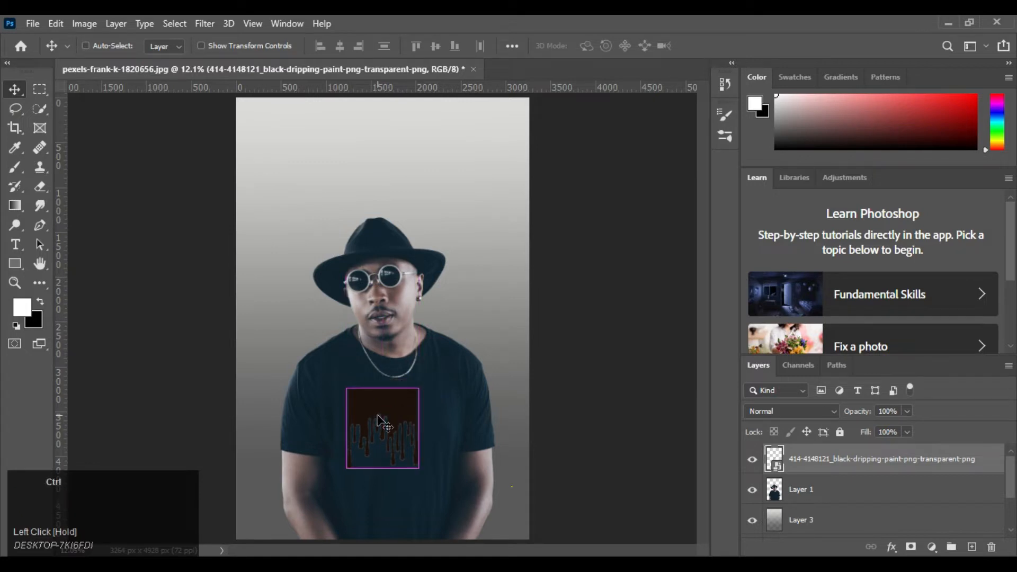
{"action": "key", "text": "ctrl+t"}
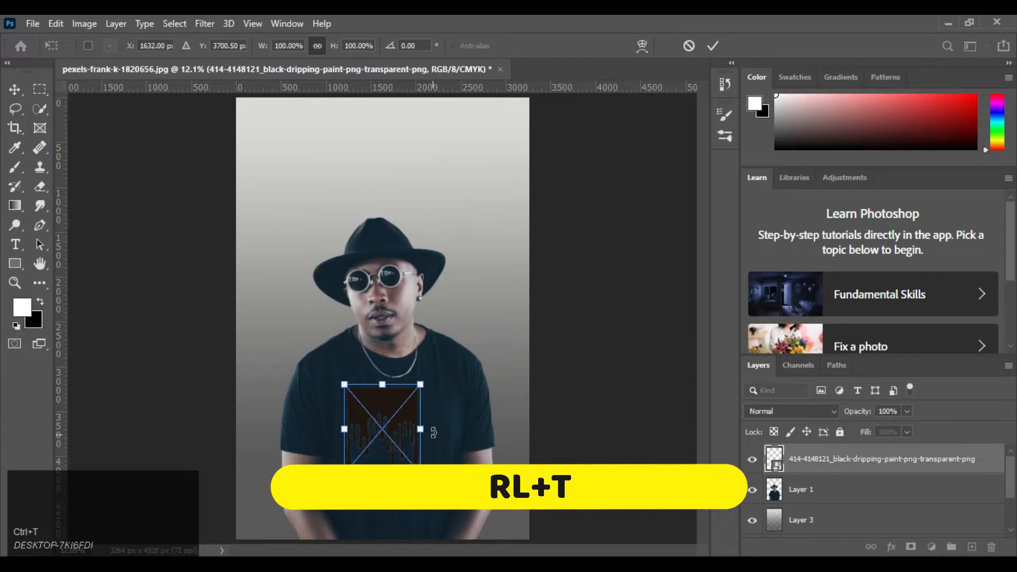
{"action": "left_click_drag", "start_coordinate": [420, 428], "coordinate": [494, 423]}
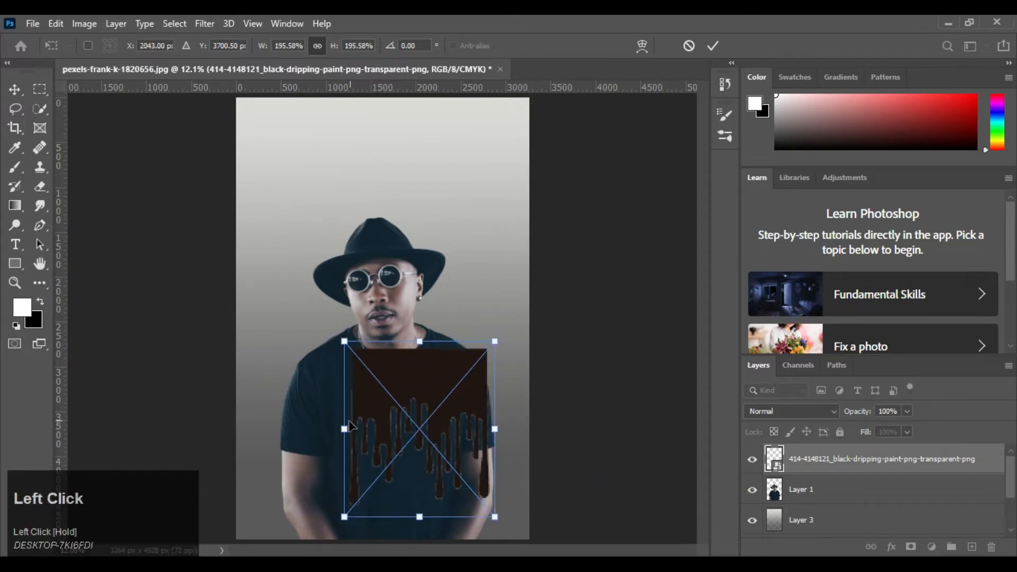
{"action": "left_click_drag", "start_coordinate": [344, 429], "coordinate": [287, 428]}
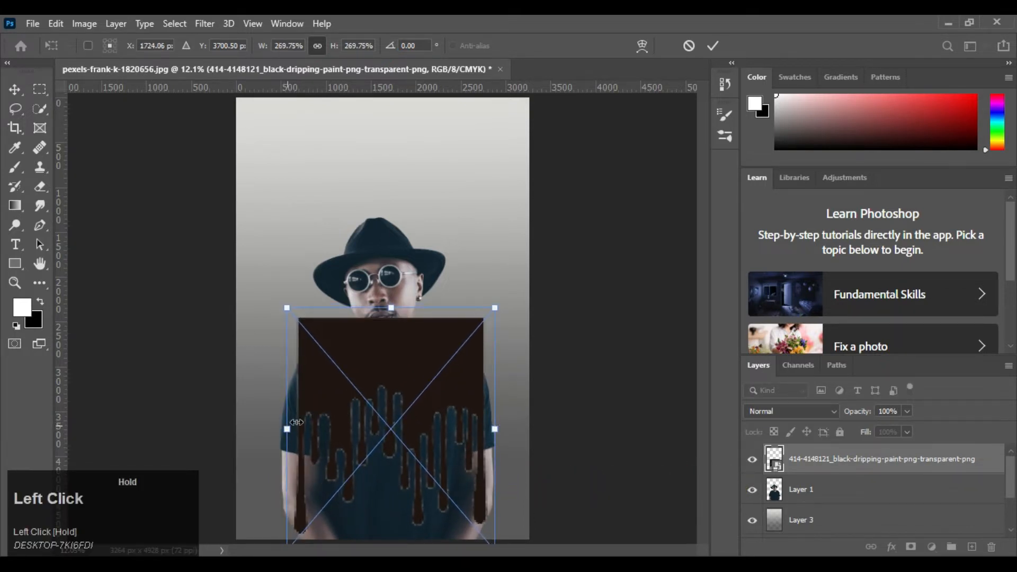
- Flip the dripping paint vertically, enlarge it to about 306%, and position it across the man's lower torso and arms
{"action": "right_click", "coordinate": [375, 418]}
{"action": "left_click", "coordinate": [396, 395]}
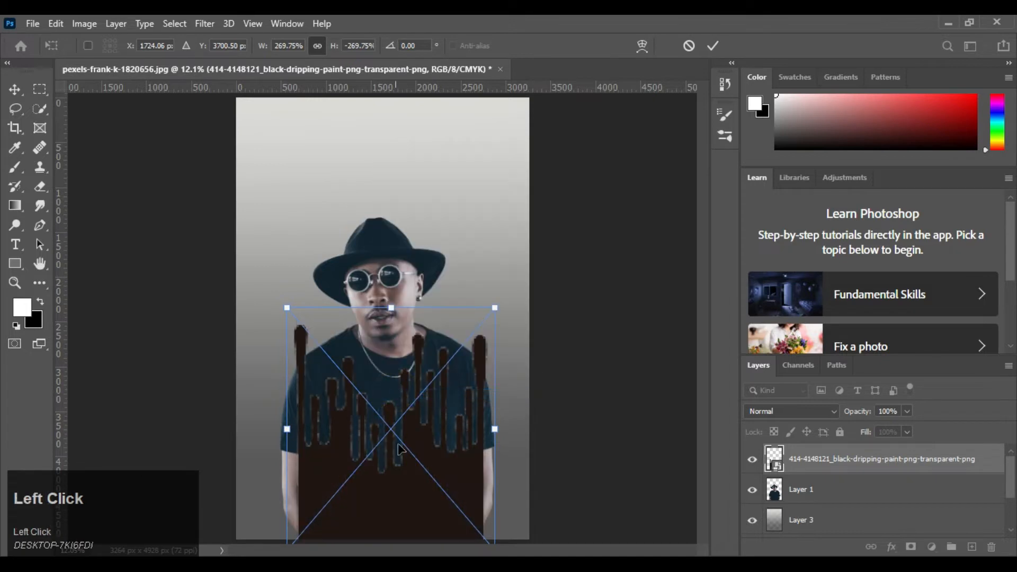
{"action": "left_click_drag", "start_coordinate": [411, 489], "coordinate": [395, 491]}
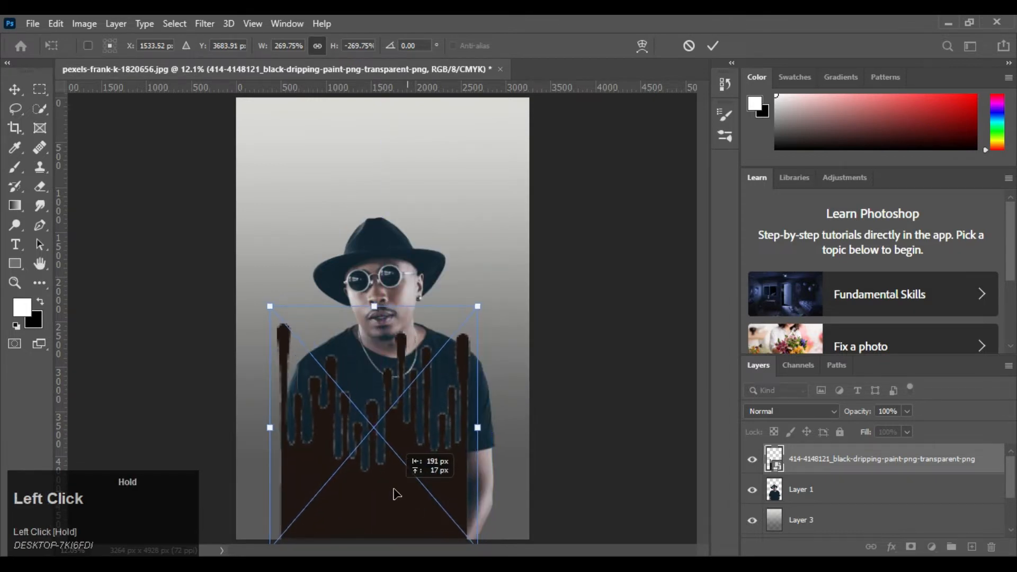
{"action": "left_click_drag", "start_coordinate": [478, 428], "coordinate": [505, 427]}
{"action": "mouse_move", "coordinate": [414, 498]}
{"action": "left_mouse_down"}
{"action": "mouse_move", "coordinate": [414, 523]}
{"action": "mouse_move", "coordinate": [410, 502]}
{"action": "left_mouse_up"}
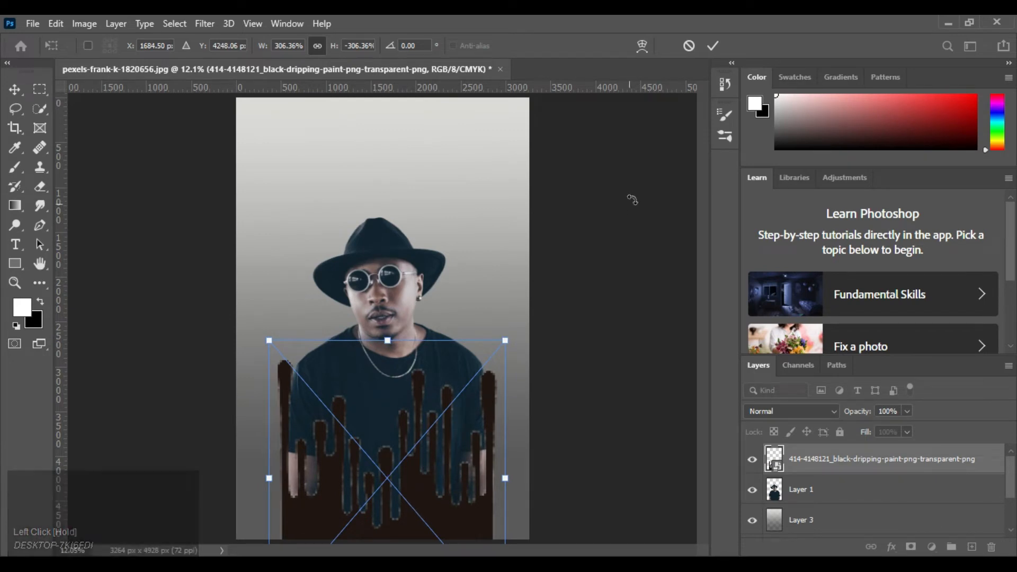
{"action": "left_click", "coordinate": [707, 50]}
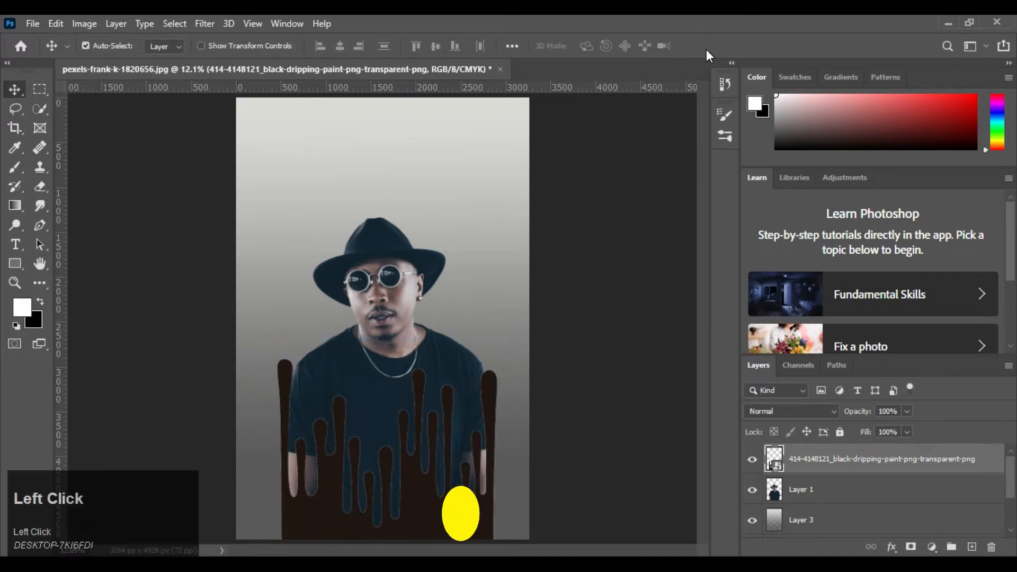
- Load the dripping paint's outline as a selection, hide its layer, and give Layer 1 an inverted mask from that selection
{"action": "left_click", "coordinate": [767, 462], "text": "ctrl"}
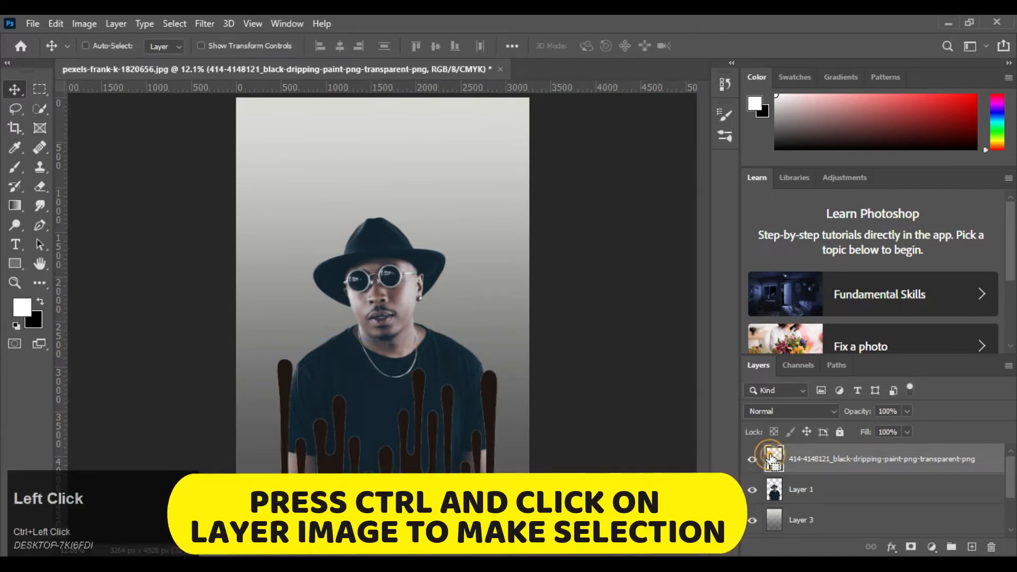
{"action": "left_click", "coordinate": [752, 460]}
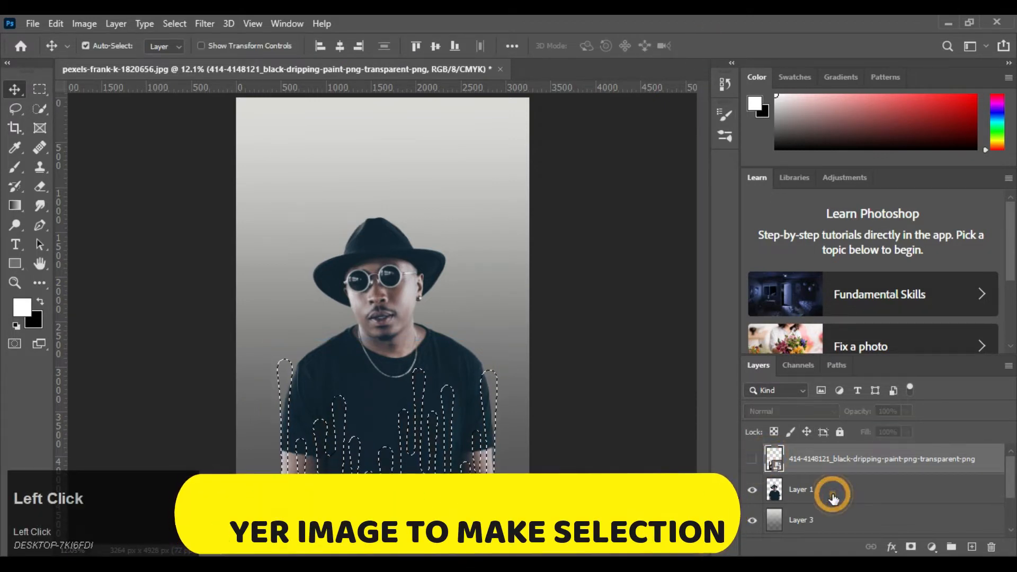
{"action": "left_click", "coordinate": [835, 491]}
{"action": "left_click", "coordinate": [911, 546]}
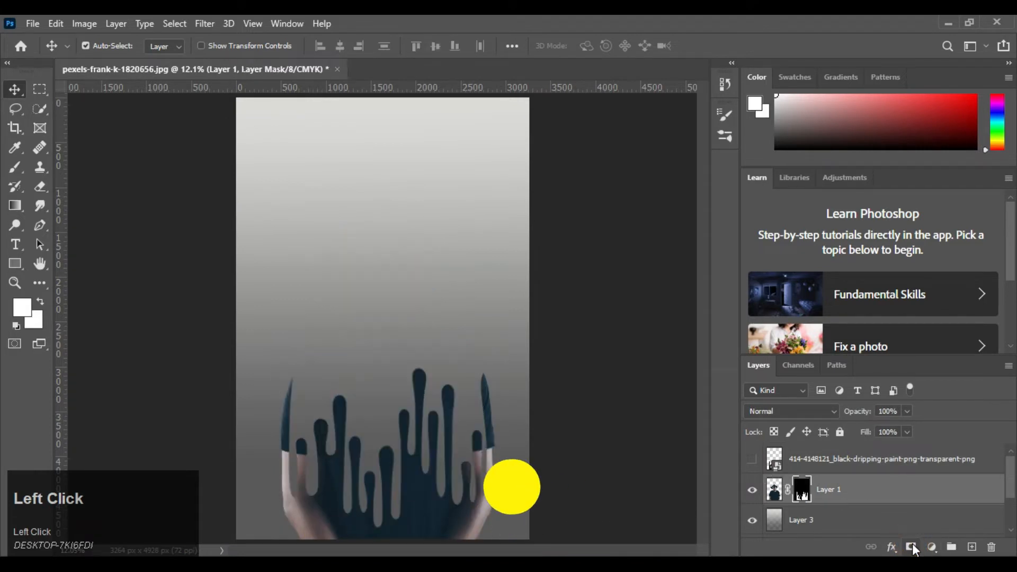
{"action": "key", "text": "ctrl+i"}
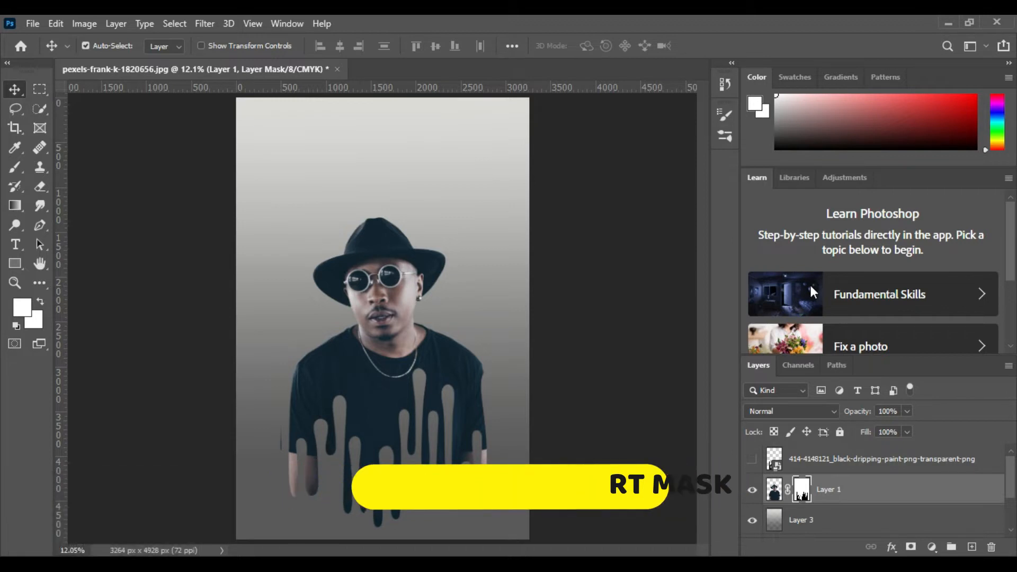
- Set up the Brush tool with a Hard Round tip and black as the foreground colour for painting on Layer 1's mask
{"action": "left_click", "coordinate": [15, 167]}
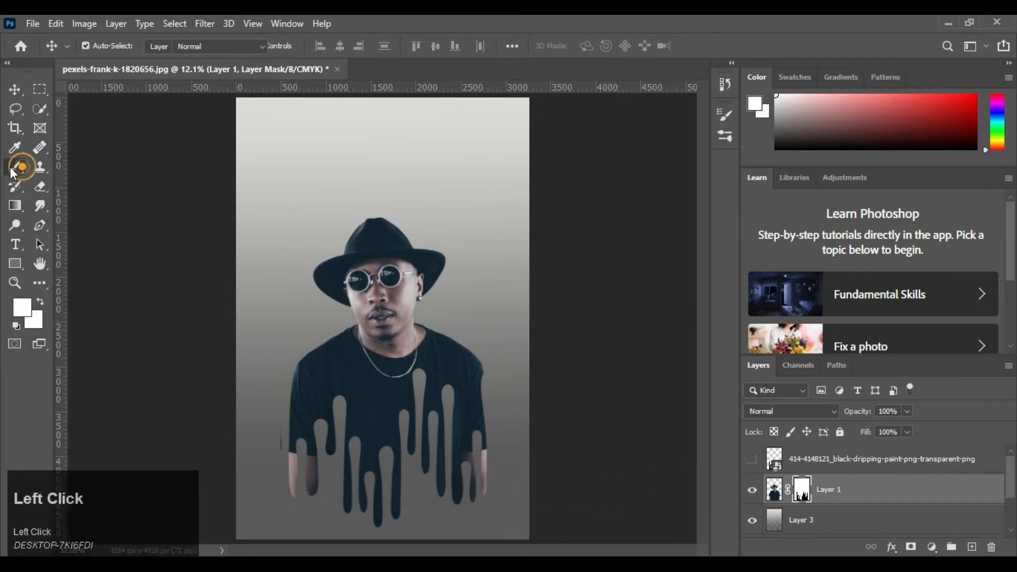
{"action": "key", "text": "d"}
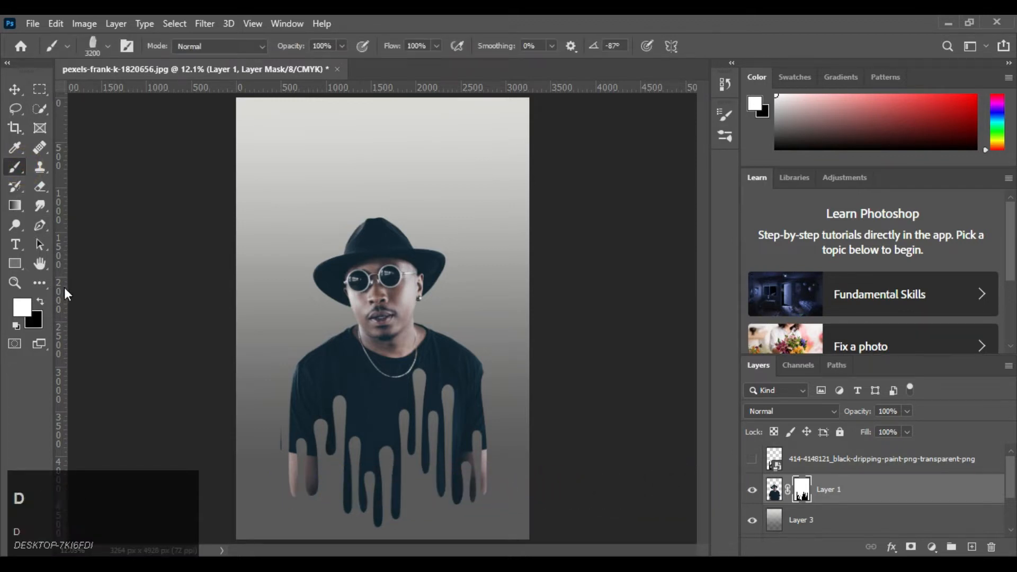
{"action": "left_click", "coordinate": [43, 300]}
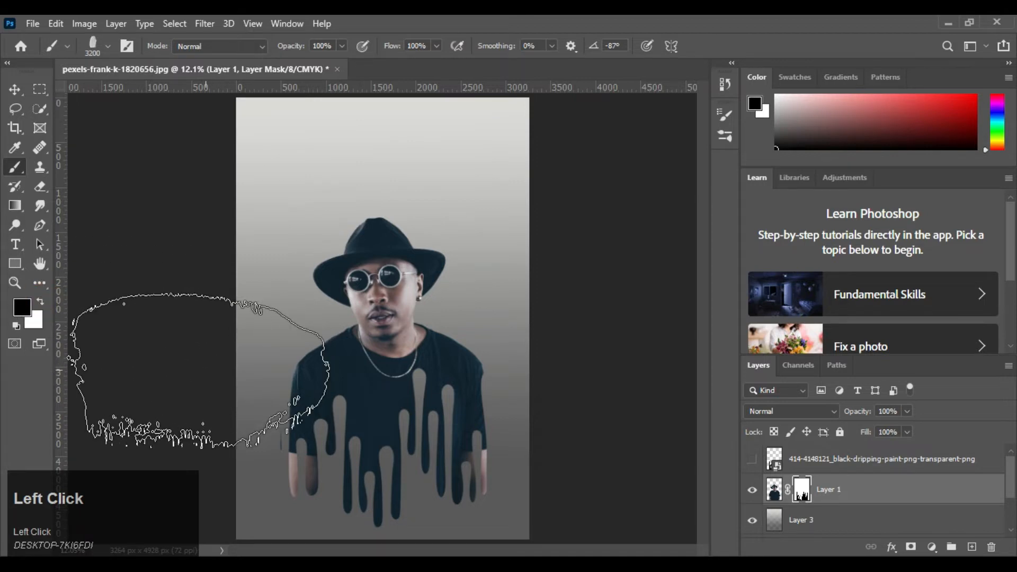
{"action": "right_click", "coordinate": [363, 222]}
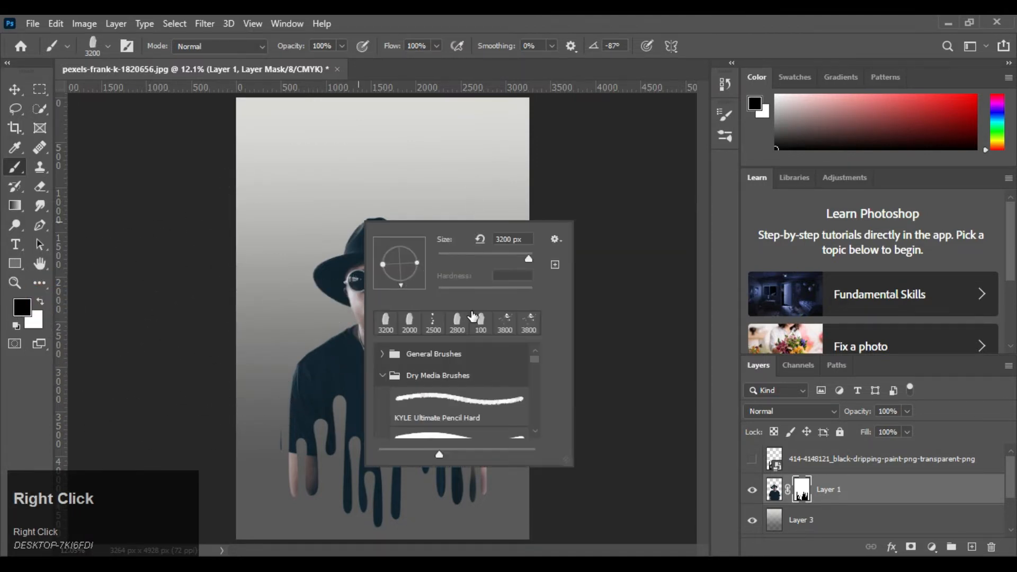
{"action": "scroll", "coordinate": [426, 323], "scroll_direction": "up", "scroll_amount": 1}
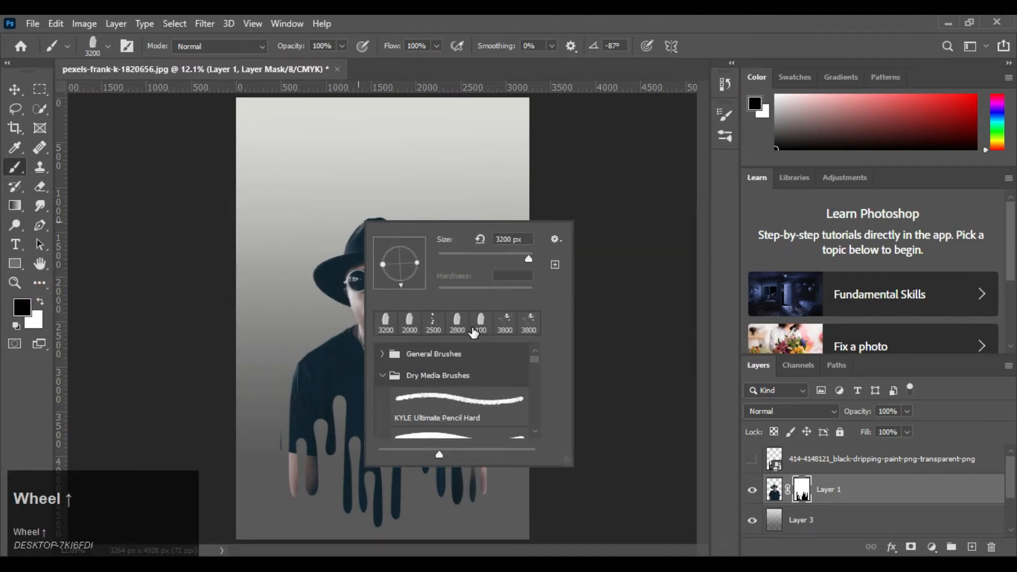
{"action": "left_click", "coordinate": [381, 354]}
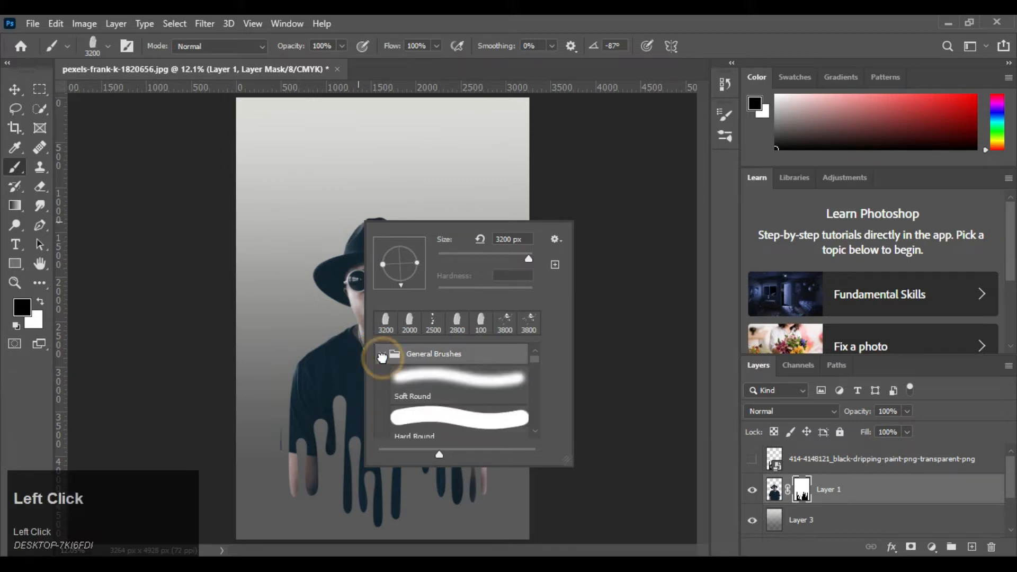
{"action": "left_click", "coordinate": [436, 416]}
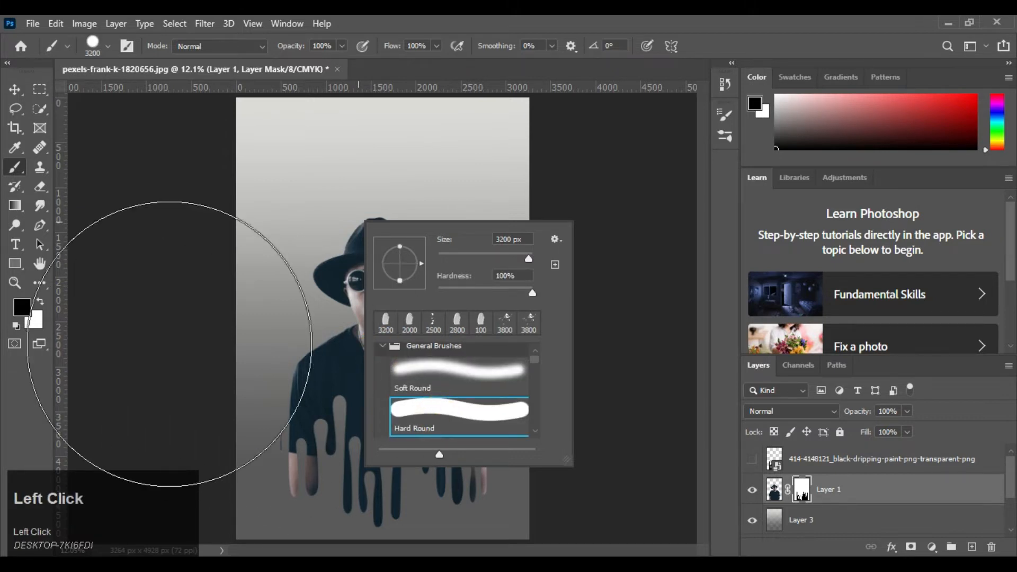
{"action": "left_click", "coordinate": [23, 375]}
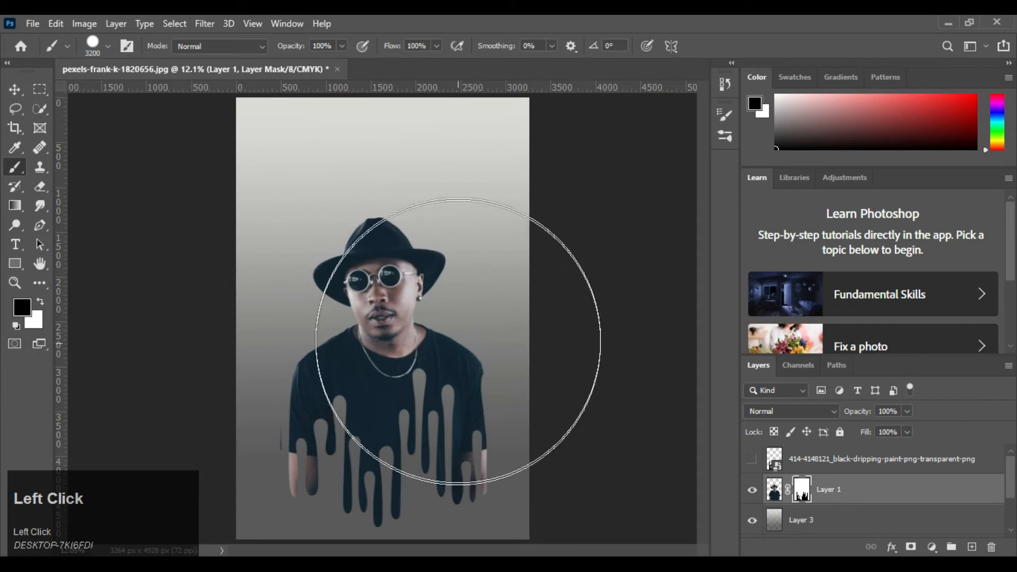
- Reduce the brush size to 900 px and paint out the stray dark mark beside the man's arm on Layer 1's mask
{"action": "key", "text": "bracketleft"}
{"action": "key", "text": "bracketleft"}
{"action": "key", "text": "bracketleft"}
{"action": "key", "text": "bracketleft"}
{"action": "key", "text": "bracketleft"}
{"action": "key", "text": "bracketleft"}
{"action": "key", "text": "bracketleft"}
{"action": "key", "text": "bracketleft"}
{"action": "key", "text": "bracketleft"}
{"action": "key", "text": "bracketleft"}
{"action": "key", "text": "bracketleft"}
{"action": "key", "text": "bracketleft"}
{"action": "key", "text": "bracketleft"}
{"action": "key", "text": "bracketleft"}
{"action": "key", "text": "bracketleft"}
{"action": "key", "text": "bracketleft"}
{"action": "key", "text": "bracketleft"}
{"action": "key", "text": "bracketleft"}
{"action": "key", "text": "bracketleft"}
{"action": "key", "text": "bracketleft"}
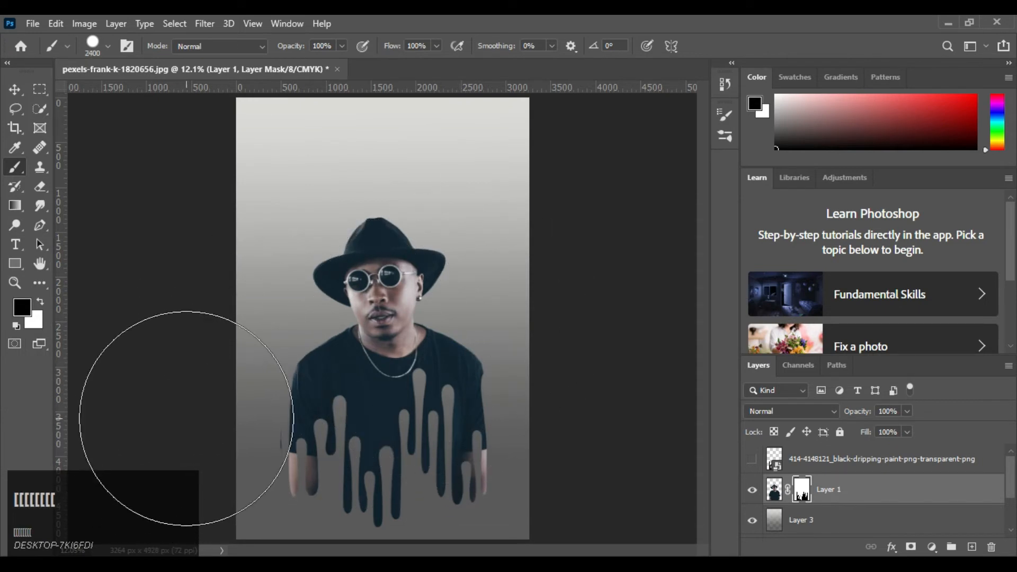
{"action": "key", "text": "bracketleft"}
{"action": "key", "text": "bracketleft"}
{"action": "key", "text": "bracketleft"}
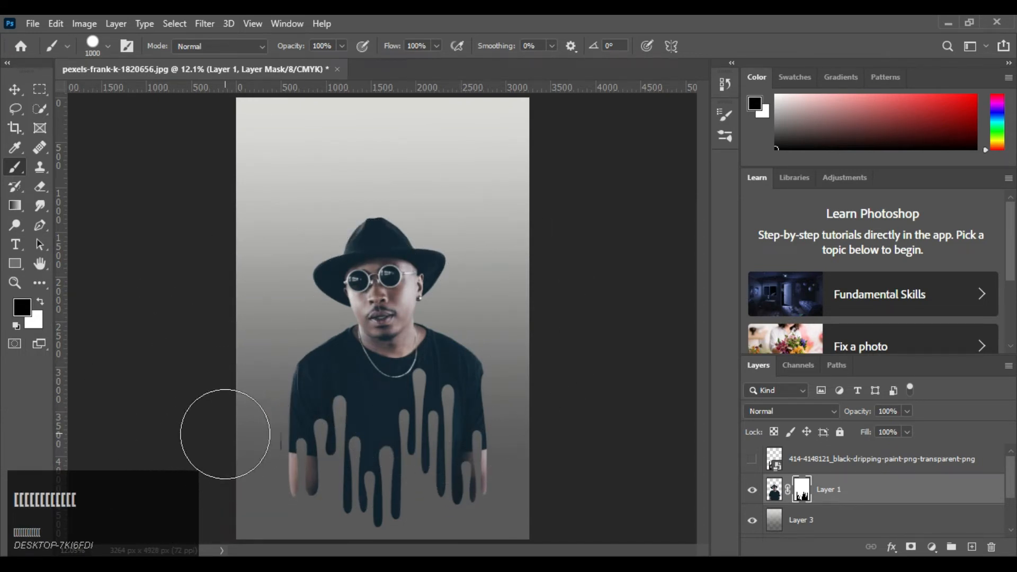
{"action": "left_click", "coordinate": [556, 233]}
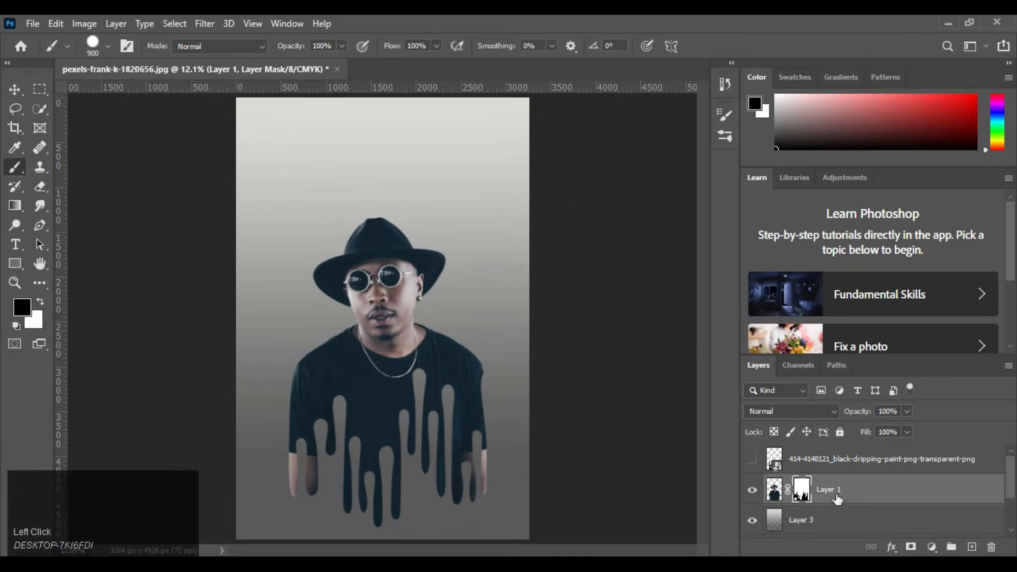
- Delete the hidden dripping paint layer and add a new empty layer above Layer 1
{"action": "left_click_drag", "start_coordinate": [874, 458], "coordinate": [991, 547]}
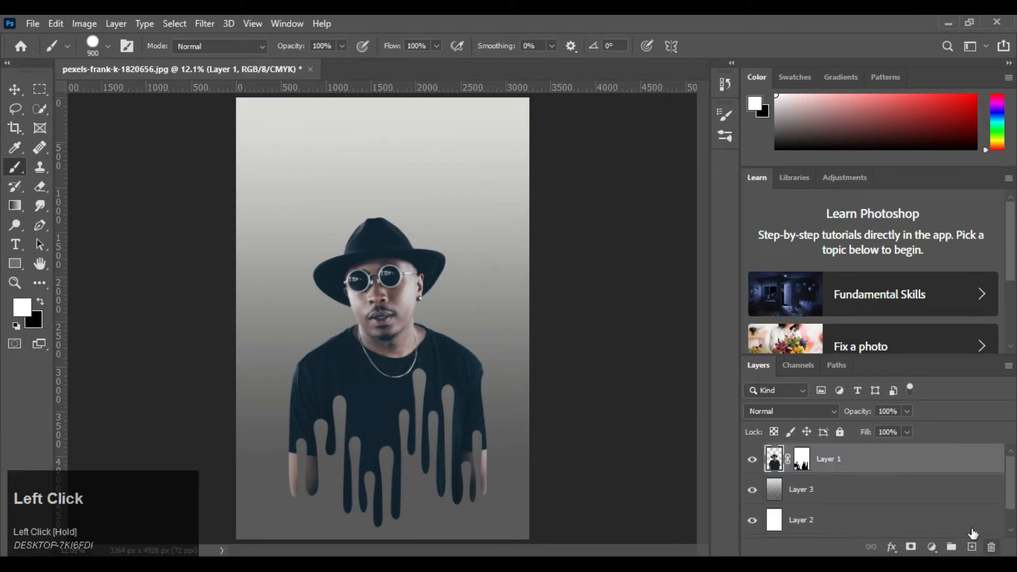
{"action": "scroll", "coordinate": [930, 496], "scroll_direction": "up", "scroll_amount": 1}
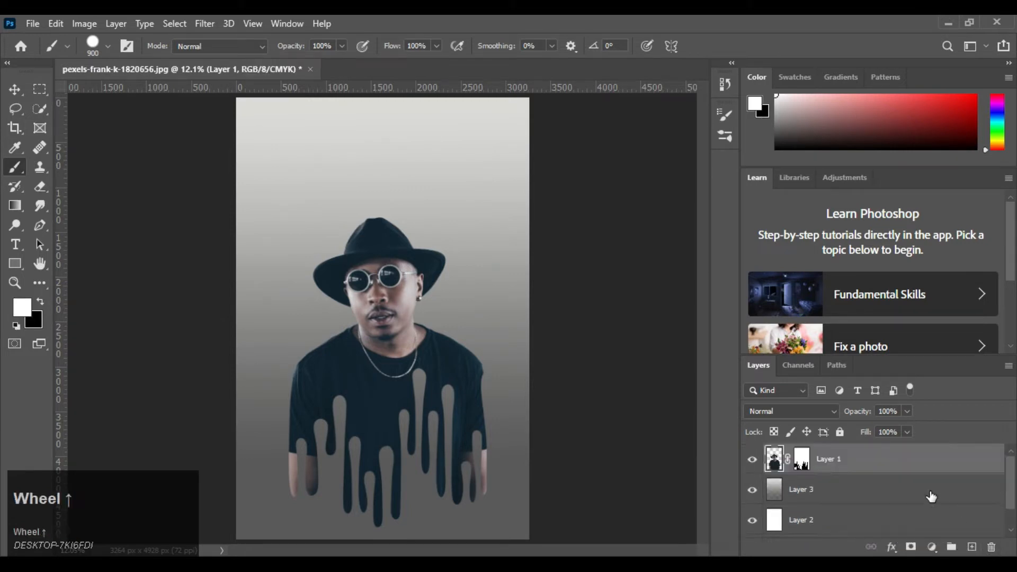
{"action": "left_click", "coordinate": [972, 548]}
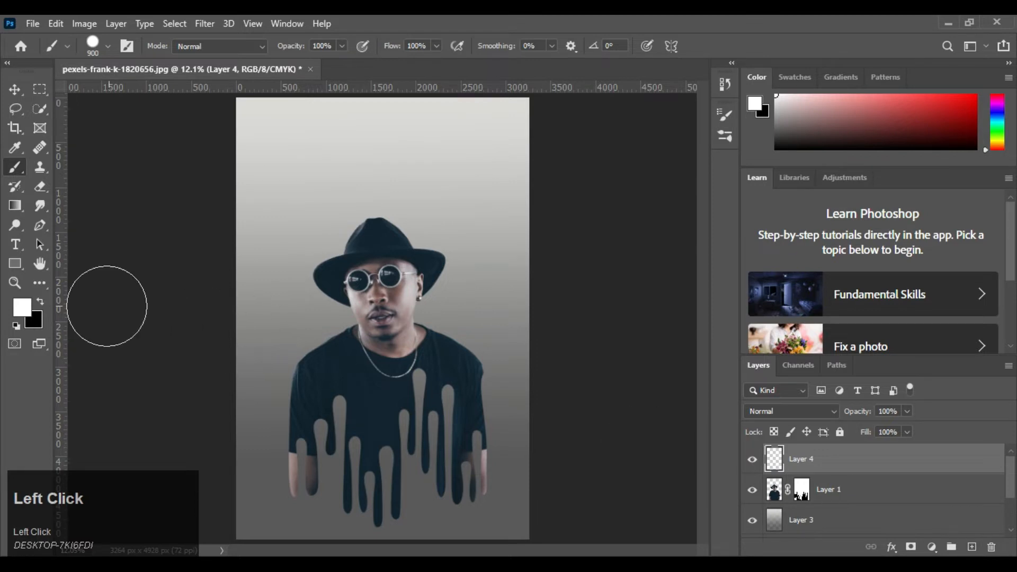
- Set the foreground colour to the dark navy #122430 sampled from the man's shirt
{"action": "left_click", "coordinate": [22, 307]}
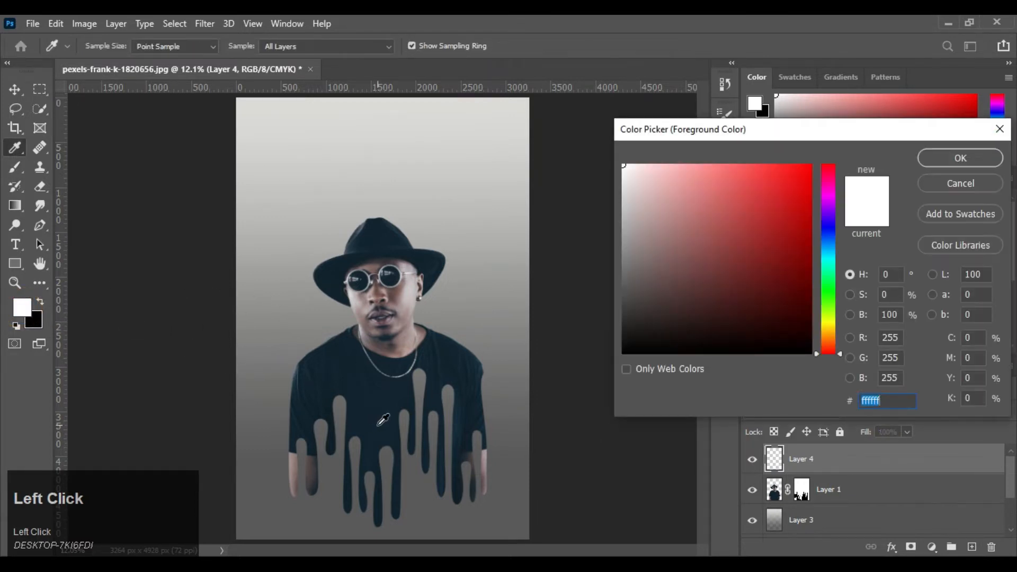
{"action": "left_click", "coordinate": [376, 424]}
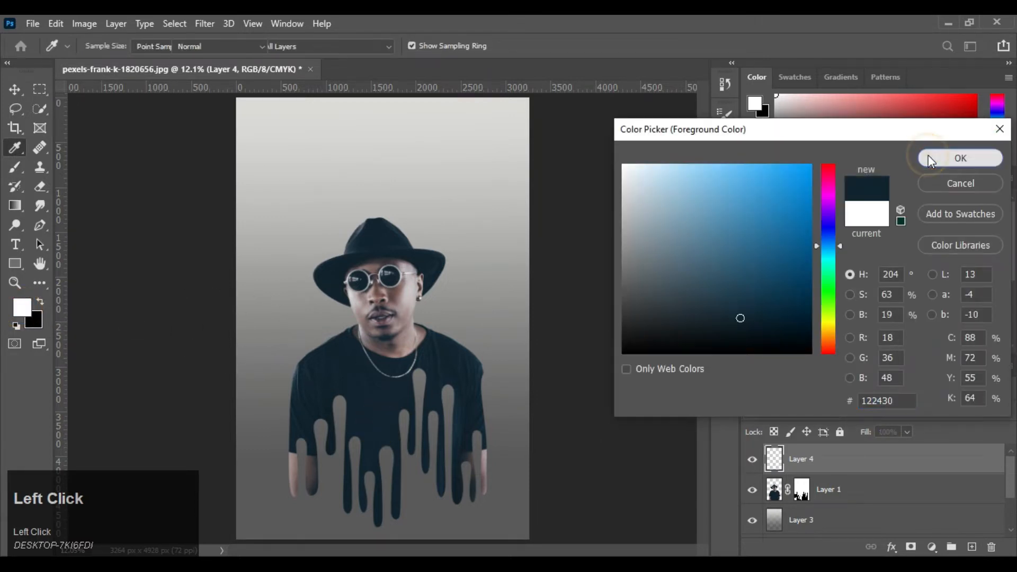
{"action": "left_click", "coordinate": [927, 157]}
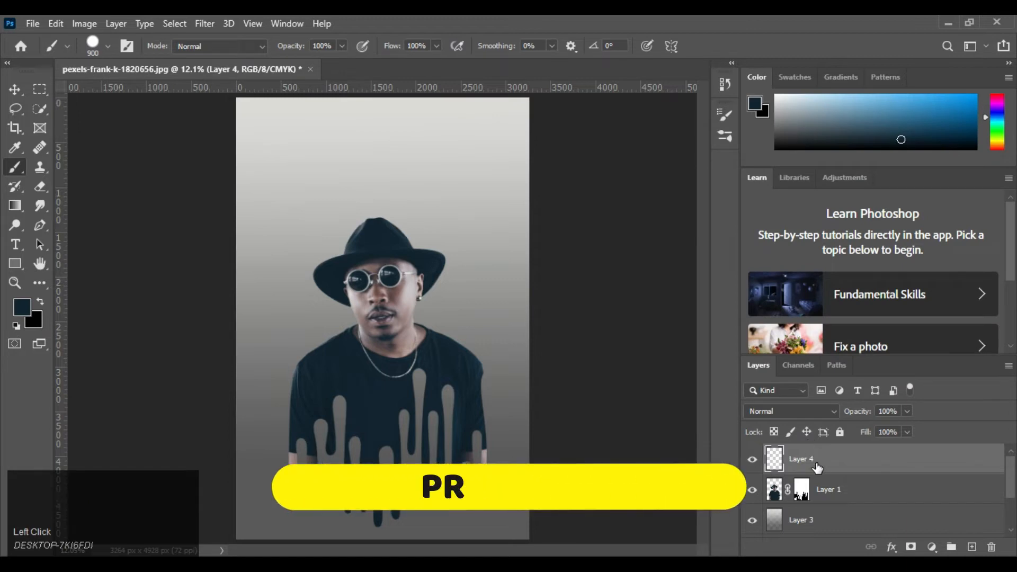
- Clip Layer 4 to Layer 1 and paint the skin-coloured drips of both forearms in the shirt's navy
{"action": "key", "text": "alt"}
{"action": "left_click", "coordinate": [851, 467], "text": "alt"}
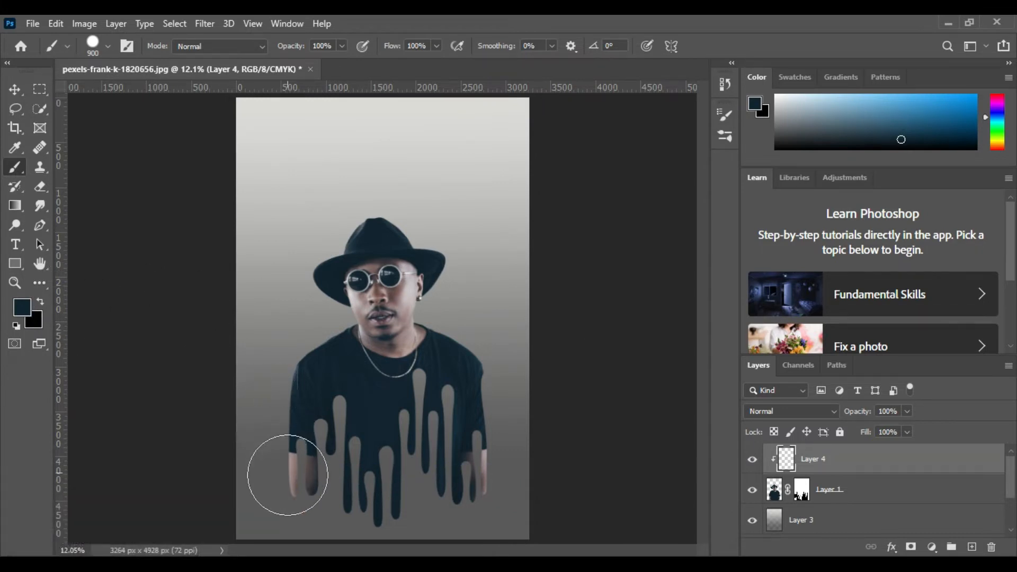
{"action": "mouse_move", "coordinate": [284, 477]}
{"action": "left_mouse_down"}
{"action": "mouse_move", "coordinate": [521, 477]}
{"action": "mouse_move", "coordinate": [494, 471]}
{"action": "left_mouse_up"}
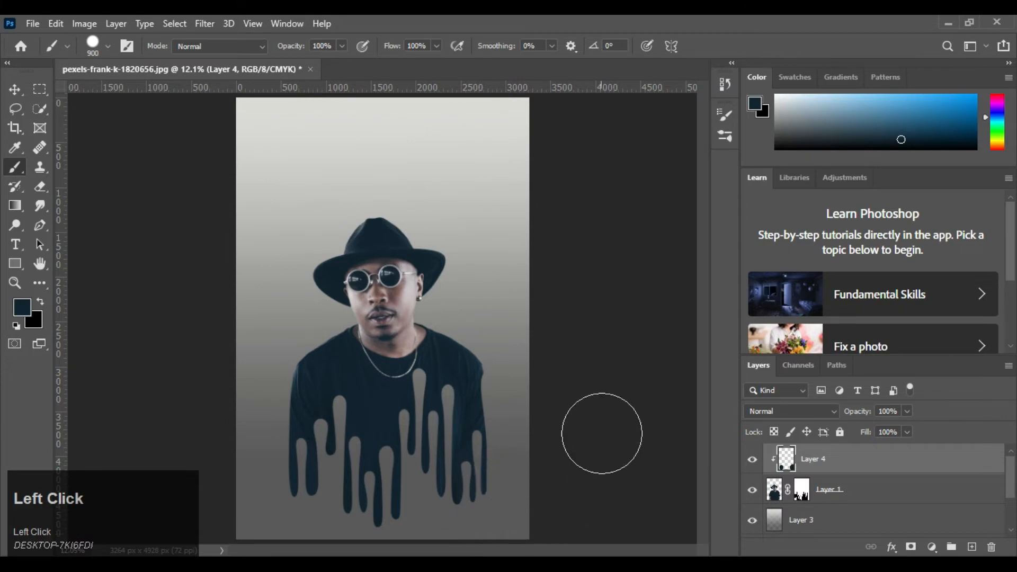
{"action": "key", "text": "v"}
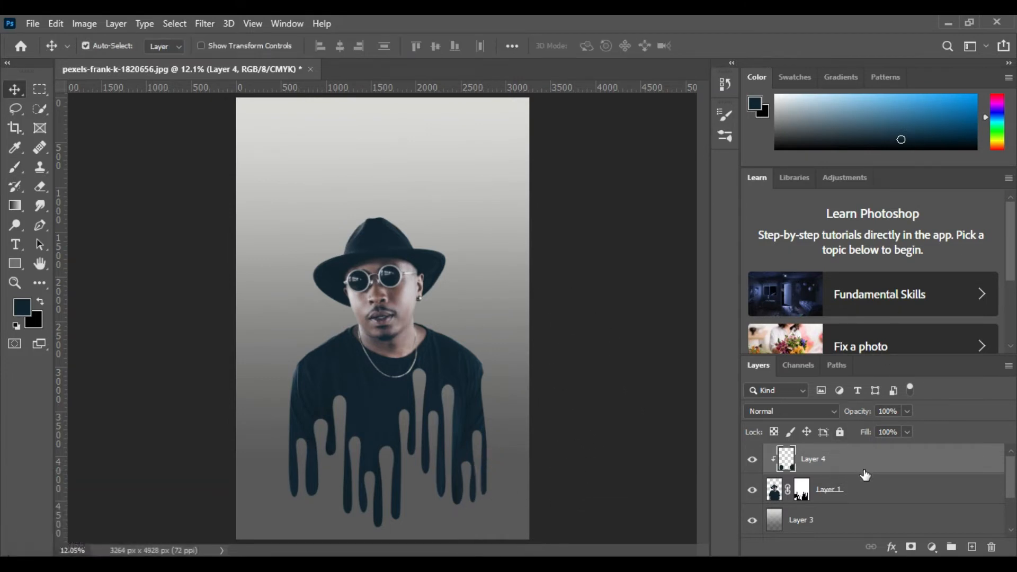
- Add a Bevel & Emboss effect to Layer 1 with the highlight colour set to #081218
{"action": "left_click", "coordinate": [864, 490]}
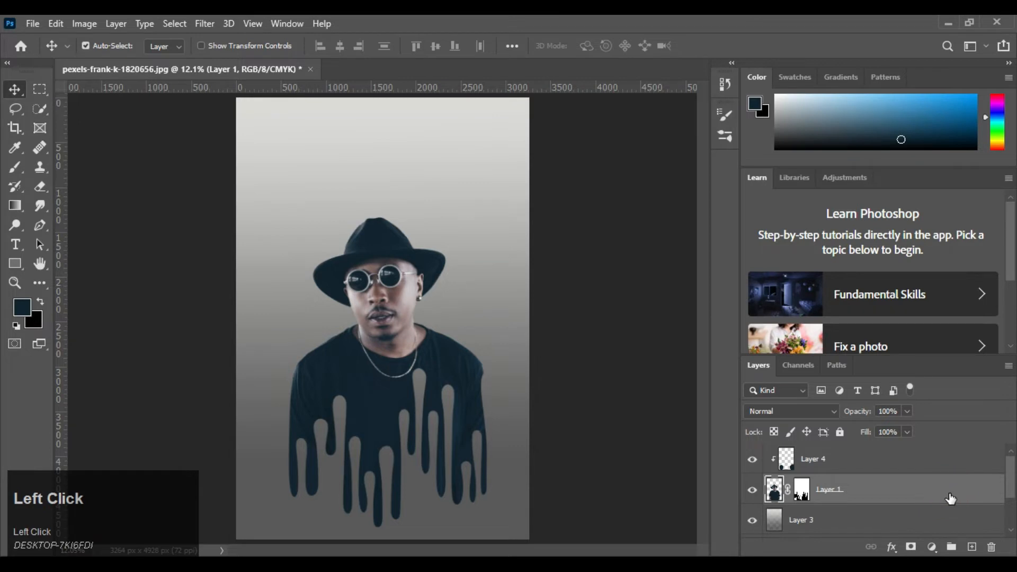
{"action": "double_click", "coordinate": [950, 499]}
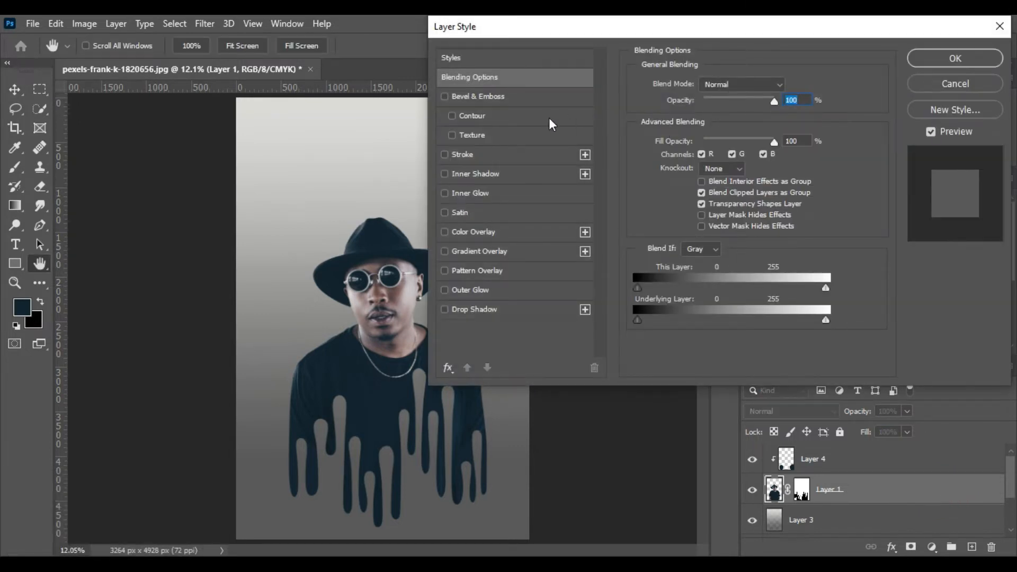
{"action": "left_click_drag", "start_coordinate": [567, 25], "coordinate": [609, 31]}
{"action": "left_click", "coordinate": [552, 102]}
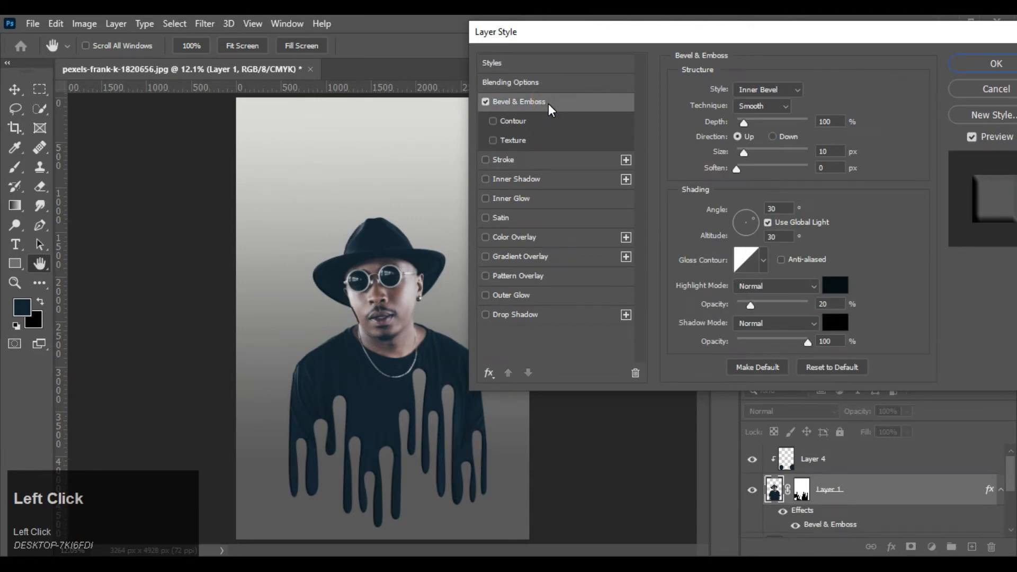
{"action": "left_click", "coordinate": [835, 285]}
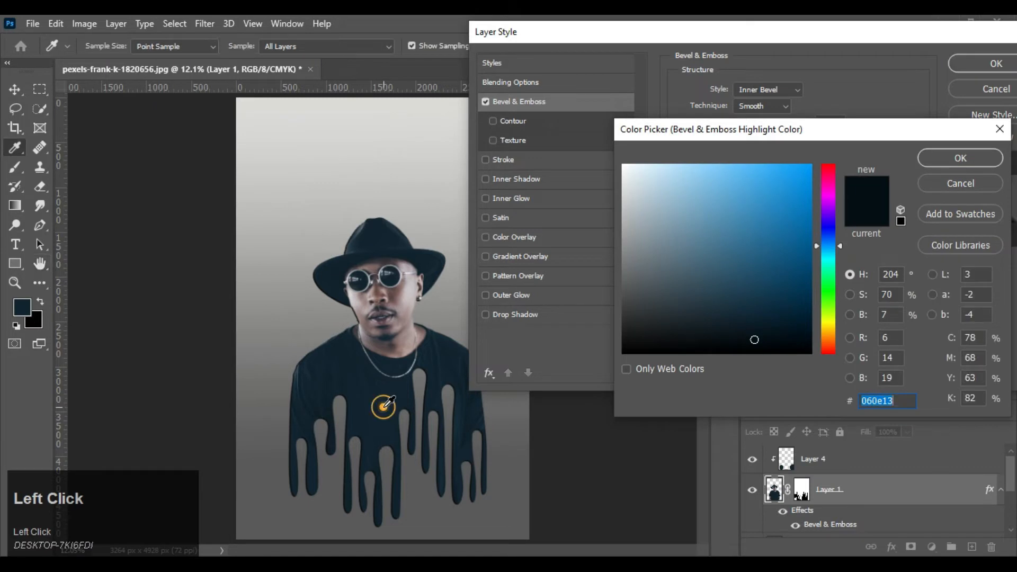
{"action": "left_click", "coordinate": [383, 406]}
{"action": "left_click", "coordinate": [747, 336]}
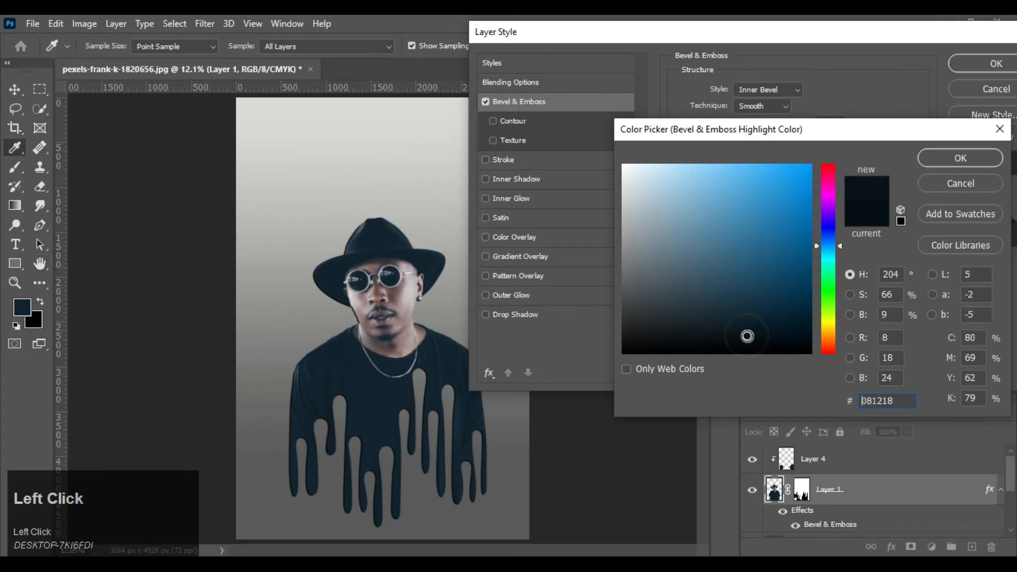
{"action": "left_click", "coordinate": [960, 158]}
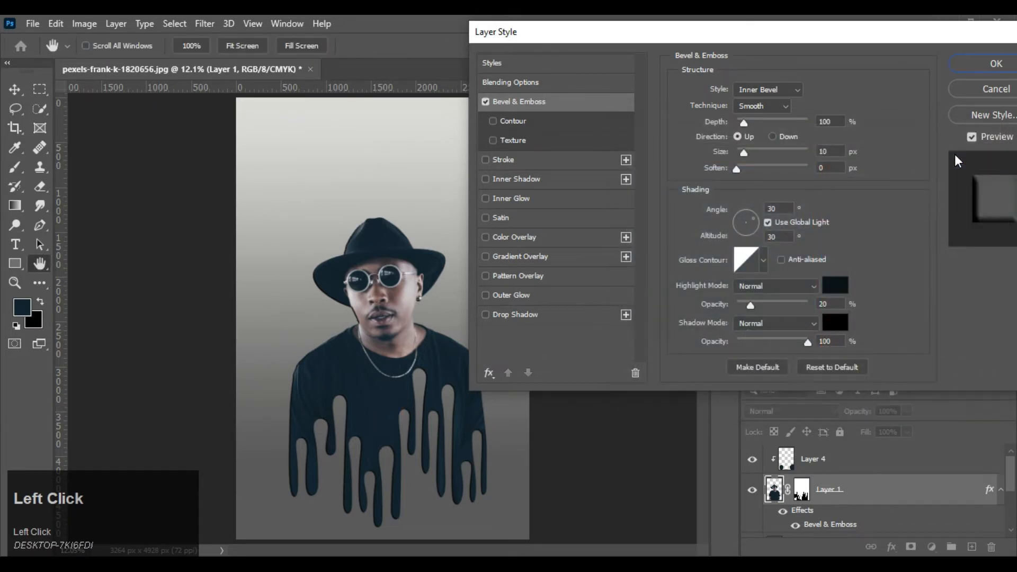
- Set the bevel's highlight opacity to 29%, shadow opacity to 100% and size to 18 px, adjust its softening, and apply the style
{"action": "mouse_move", "coordinate": [750, 305]}
{"action": "left_mouse_down"}
{"action": "mouse_move", "coordinate": [783, 304]}
{"action": "mouse_move", "coordinate": [751, 307]}
{"action": "mouse_move", "coordinate": [786, 318]}
{"action": "mouse_move", "coordinate": [748, 310]}
{"action": "mouse_move", "coordinate": [759, 310]}
{"action": "left_mouse_up"}
{"action": "left_click_drag", "start_coordinate": [803, 343], "coordinate": [828, 344]}
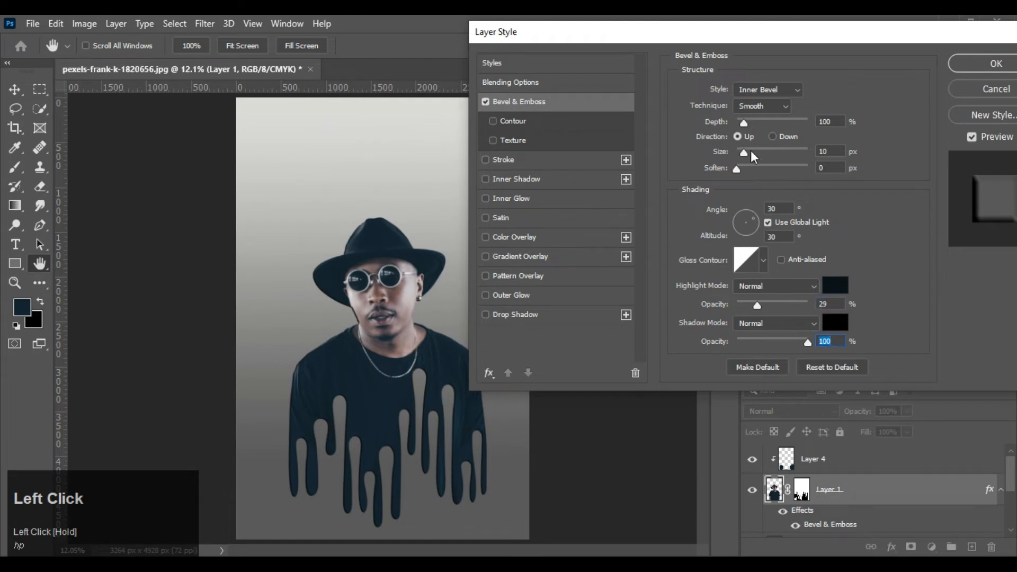
{"action": "mouse_move", "coordinate": [751, 150]}
{"action": "left_mouse_down"}
{"action": "mouse_move", "coordinate": [774, 157]}
{"action": "mouse_move", "coordinate": [745, 166]}
{"action": "left_mouse_up"}
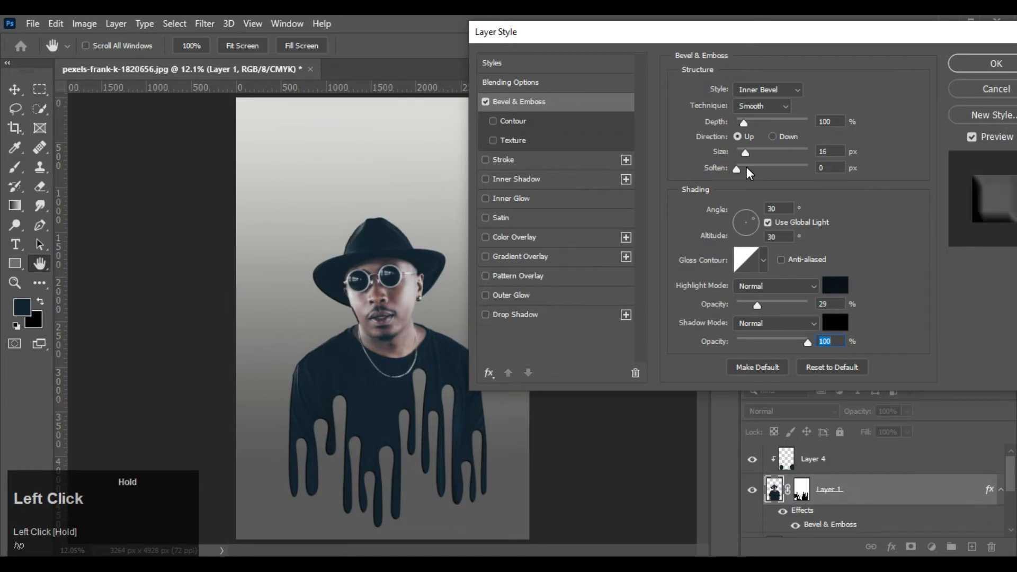
{"action": "left_click_drag", "start_coordinate": [746, 168], "coordinate": [745, 170]}
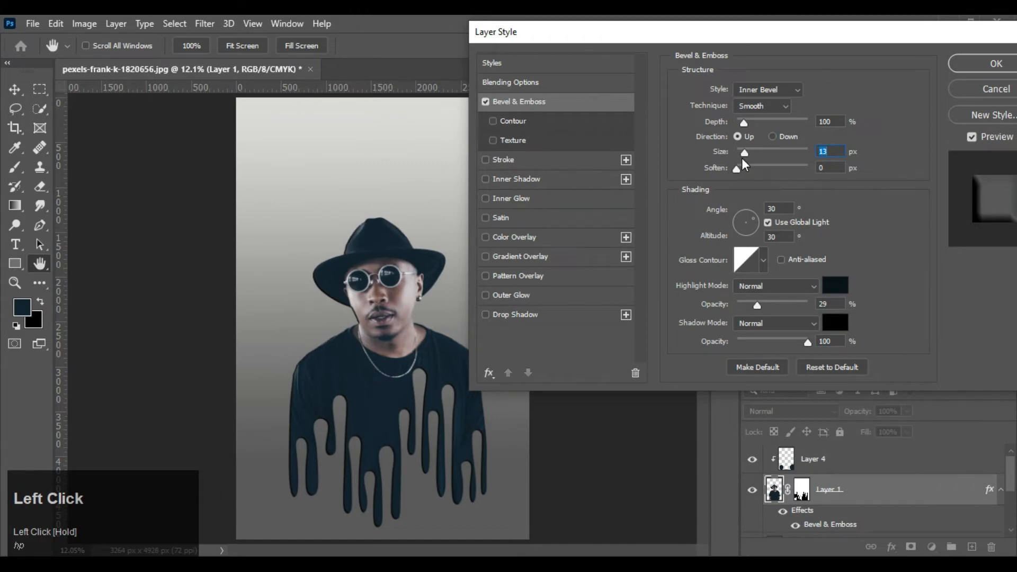
{"action": "left_click_drag", "start_coordinate": [747, 151], "coordinate": [773, 172]}
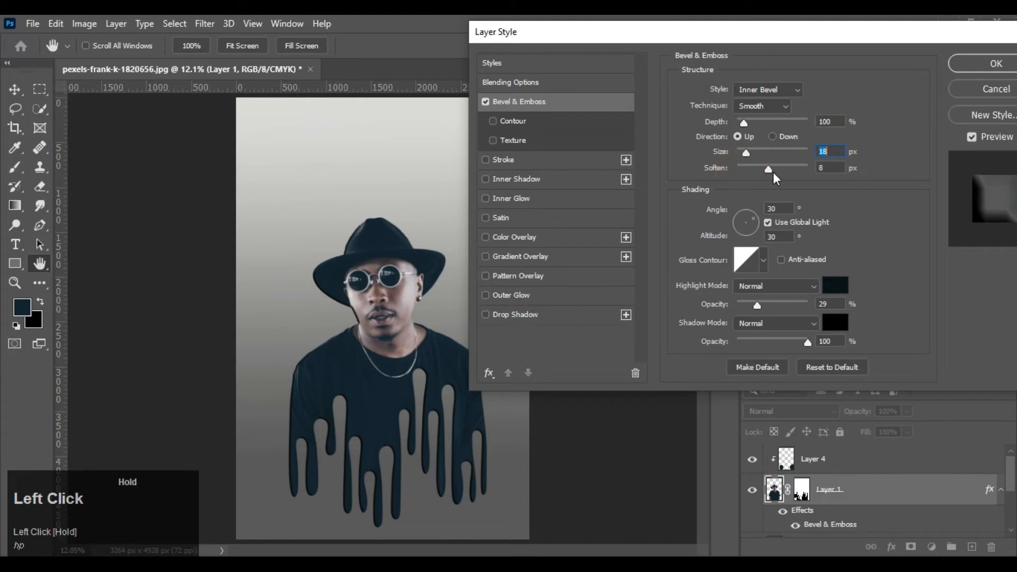
{"action": "left_click", "coordinate": [734, 177]}
{"action": "left_click", "coordinate": [971, 65]}
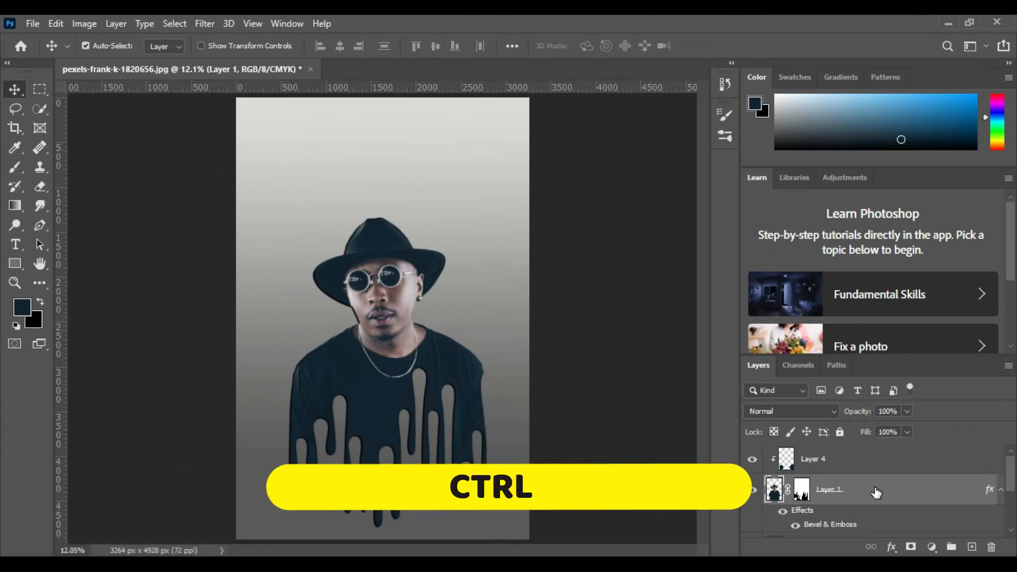
- Duplicate Layer 1 and hide the Bevel & Emboss effect on the copy
{"action": "key", "text": "ctrl+j"}
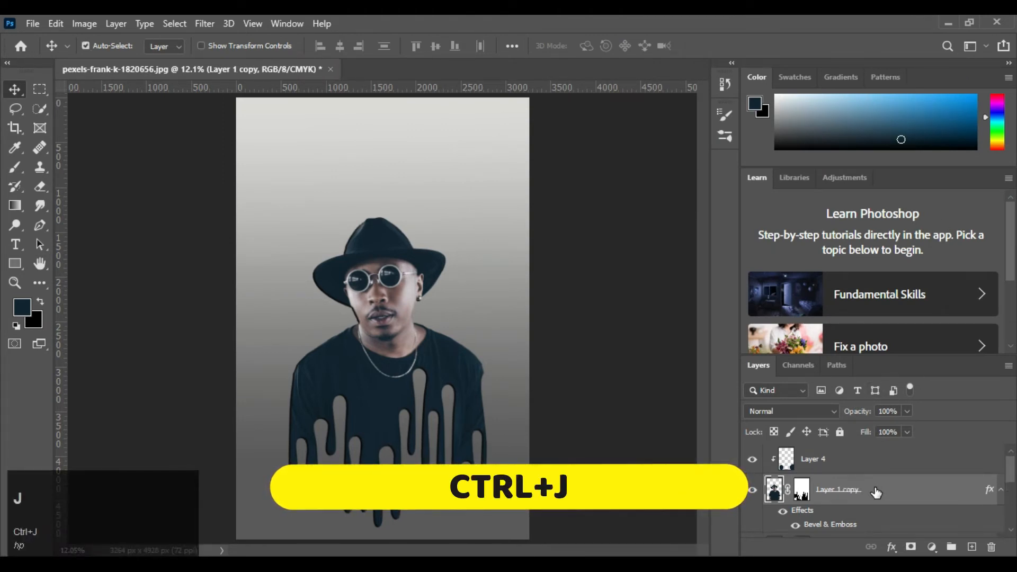
{"action": "left_click", "coordinate": [797, 527]}
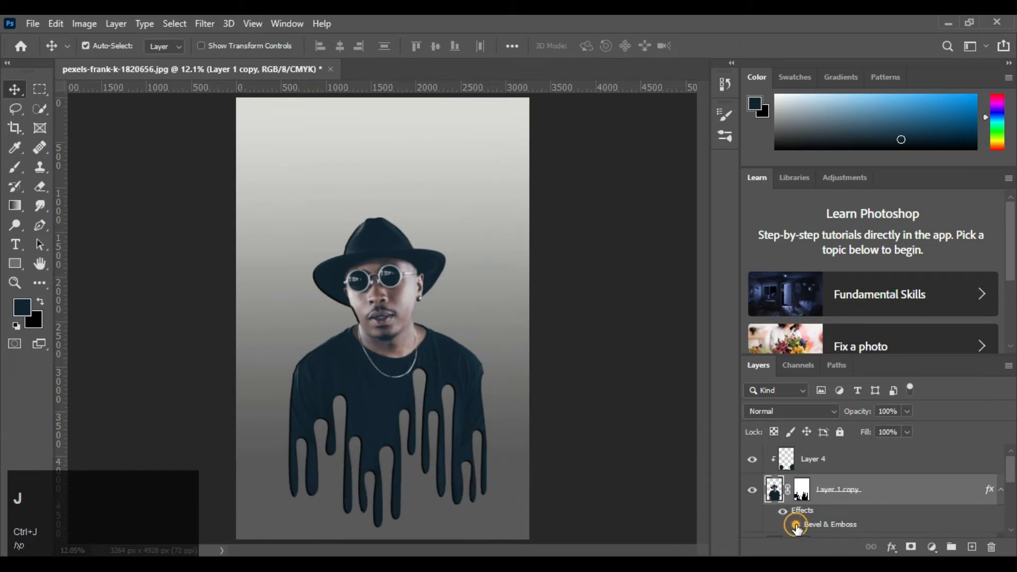
- Add a Drop Shadow effect to Layer 1 copy with distance 36 px, spread 7% and size 57 px
{"action": "left_click", "coordinate": [926, 494]}
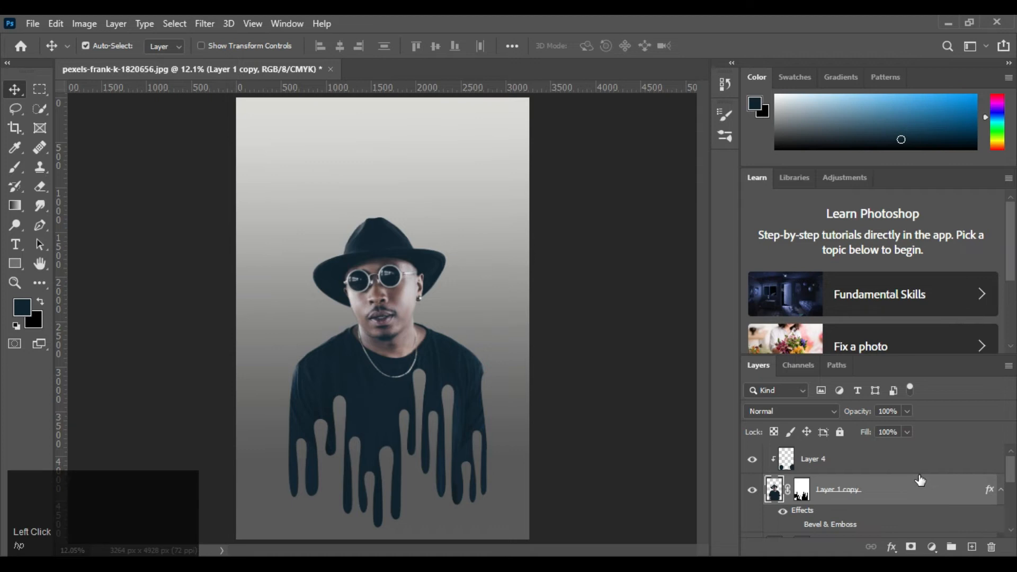
{"action": "double_click", "coordinate": [920, 479]}
{"action": "left_click", "coordinate": [502, 316]}
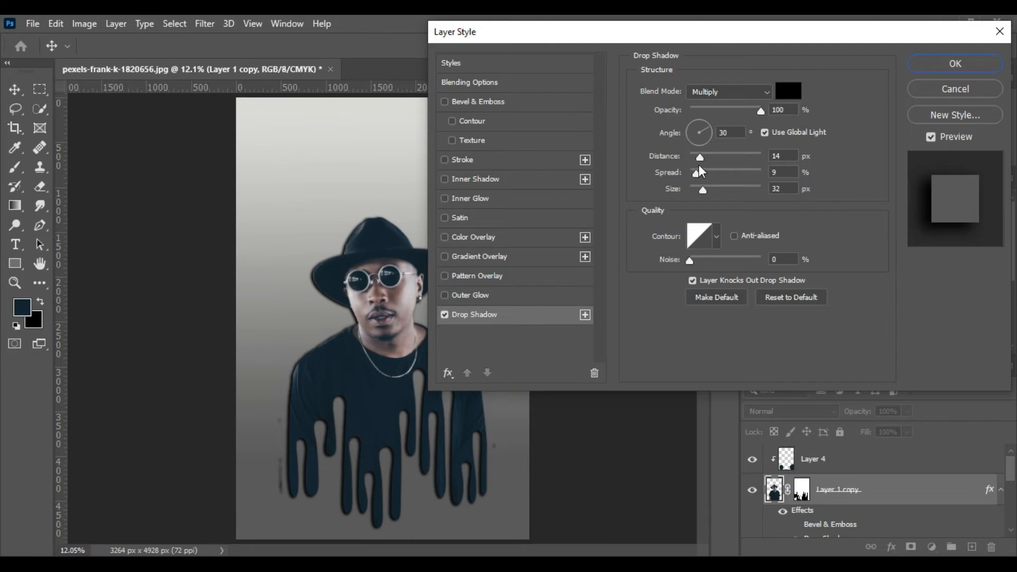
{"action": "left_click_drag", "start_coordinate": [699, 156], "coordinate": [717, 157]}
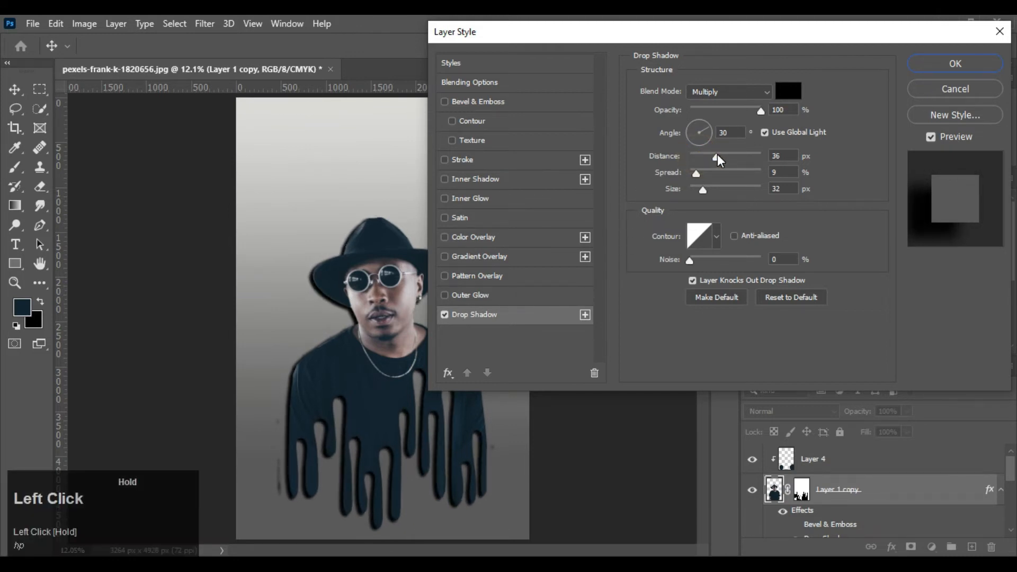
{"action": "left_click_drag", "start_coordinate": [696, 173], "coordinate": [709, 196]}
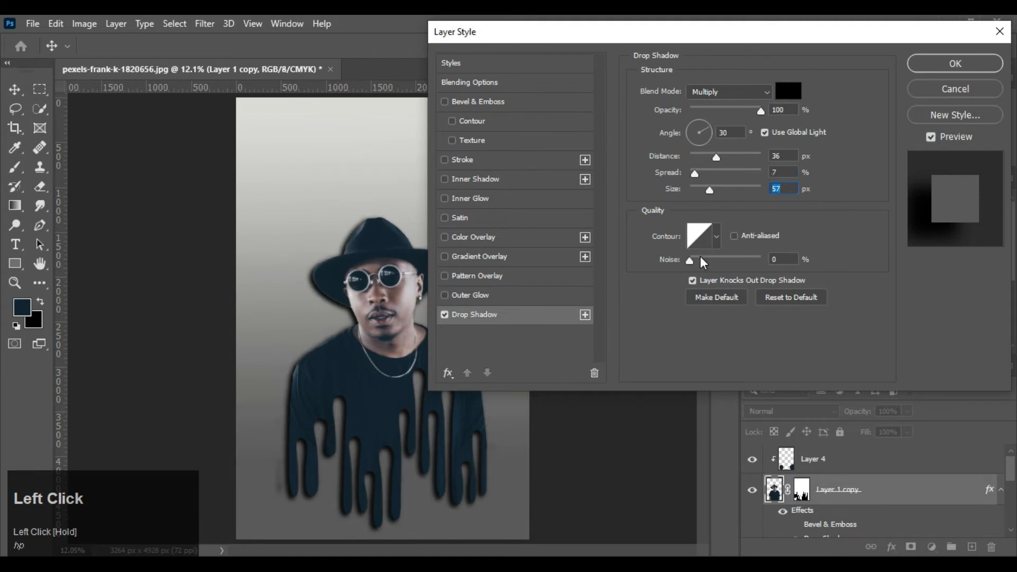
{"action": "left_click", "coordinate": [920, 63]}
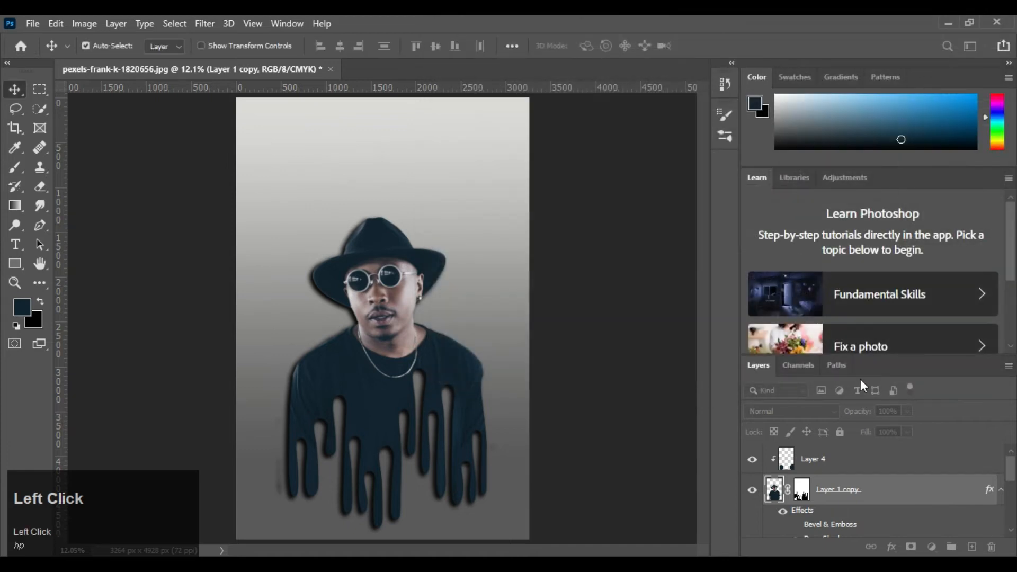
- Separate the drop shadow of Layer 1 copy into its own layer and delete Layer 1 copy
{"action": "scroll", "coordinate": [848, 513], "scroll_direction": "down", "scroll_amount": 1}
{"action": "right_click", "coordinate": [840, 511]}
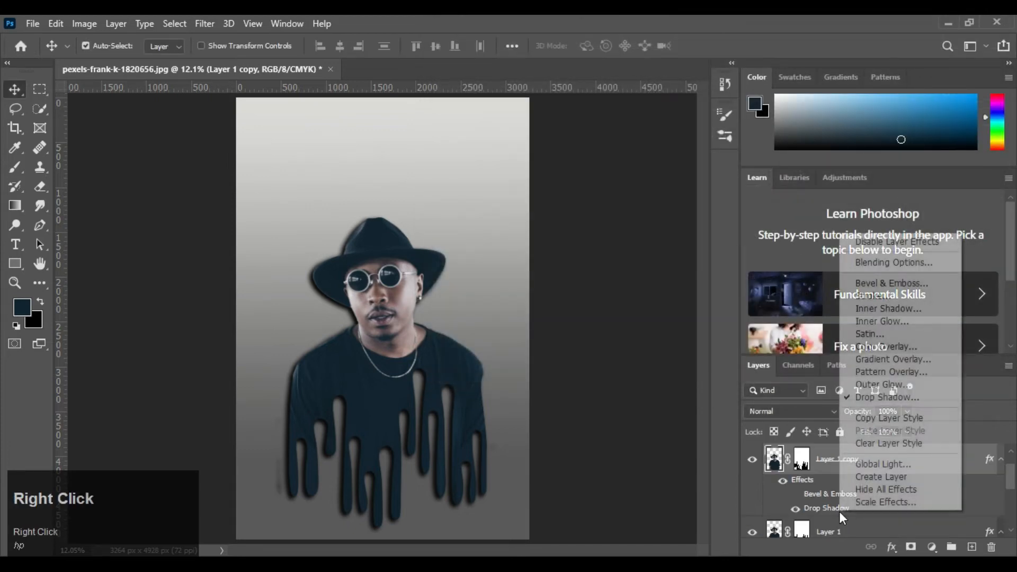
{"action": "left_click", "coordinate": [866, 476]}
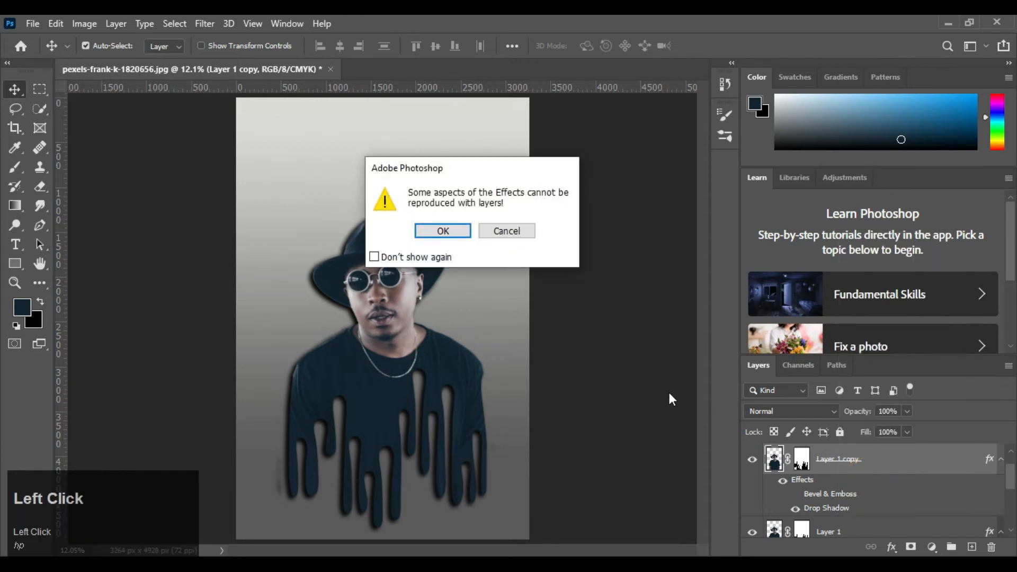
{"action": "left_click", "coordinate": [441, 233]}
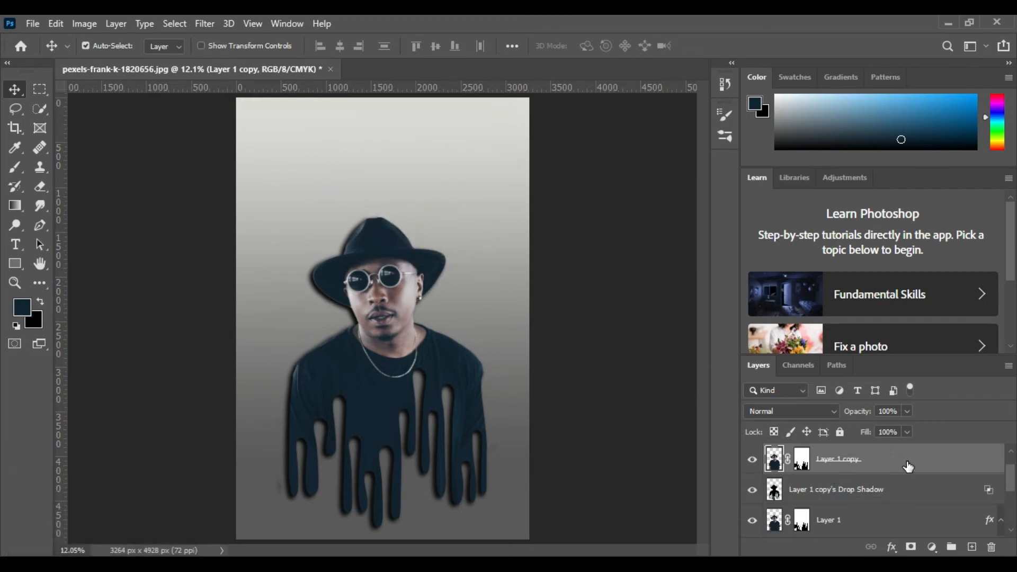
{"action": "left_click_drag", "start_coordinate": [903, 468], "coordinate": [993, 552]}
- Move the drop shadow layer below Layer 1 and clip Layer 4 to Layer 1 again
{"action": "left_click_drag", "start_coordinate": [878, 457], "coordinate": [867, 534]}
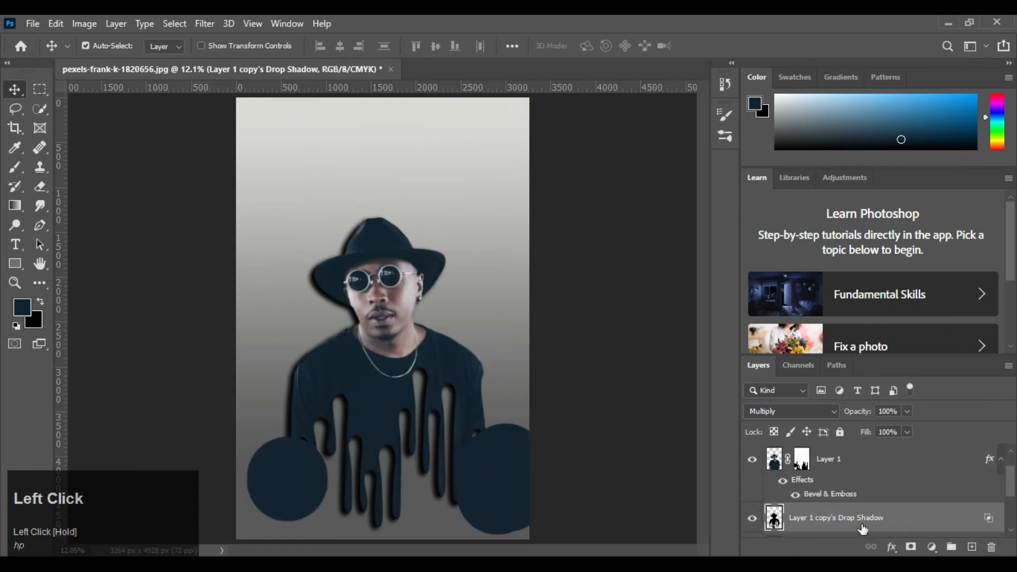
{"action": "scroll", "coordinate": [841, 493], "scroll_direction": "down", "scroll_amount": 3}
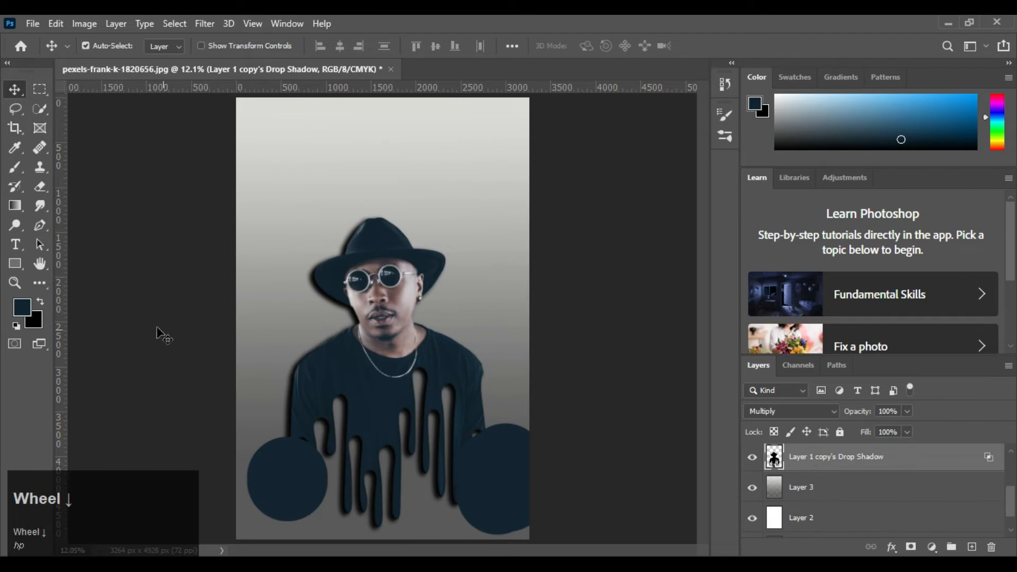
{"action": "scroll", "coordinate": [867, 506], "scroll_direction": "up", "scroll_amount": 4}
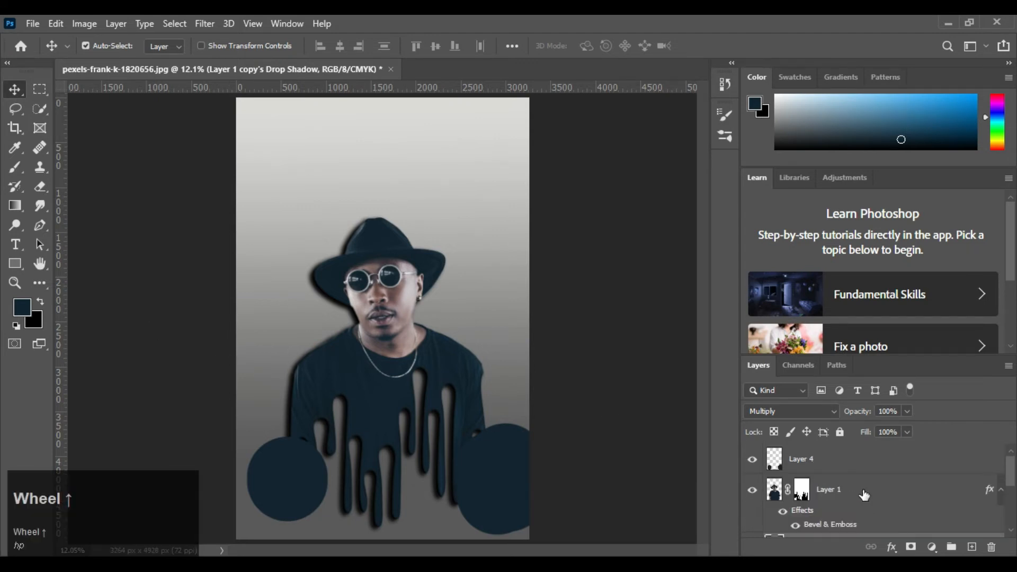
{"action": "left_click", "coordinate": [824, 473], "text": "alt"}
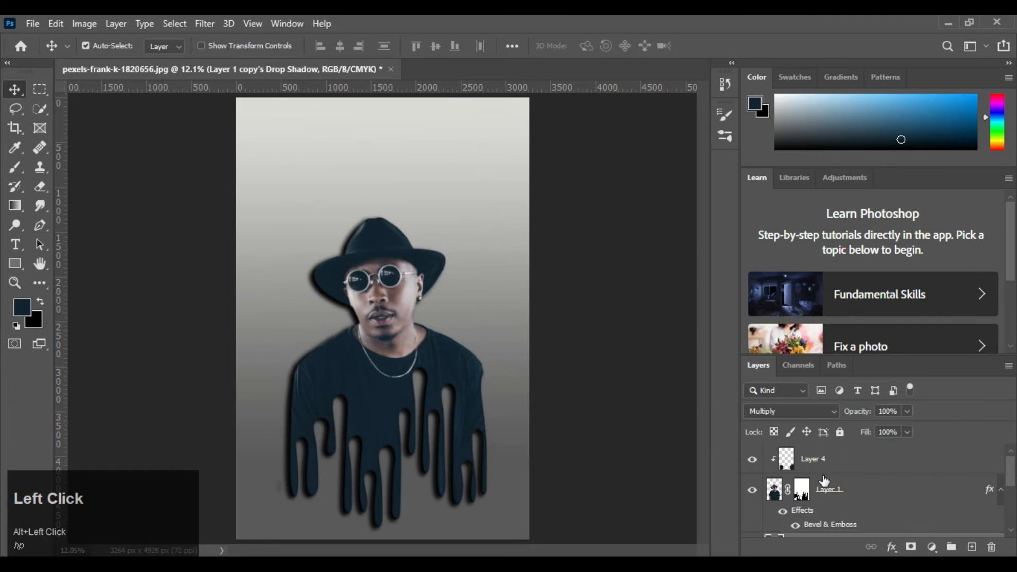
- Offset the drop shadow layer slightly to the left of the portrait and lower its opacity to 18%
{"action": "scroll", "coordinate": [824, 480], "scroll_direction": "down", "scroll_amount": 2}
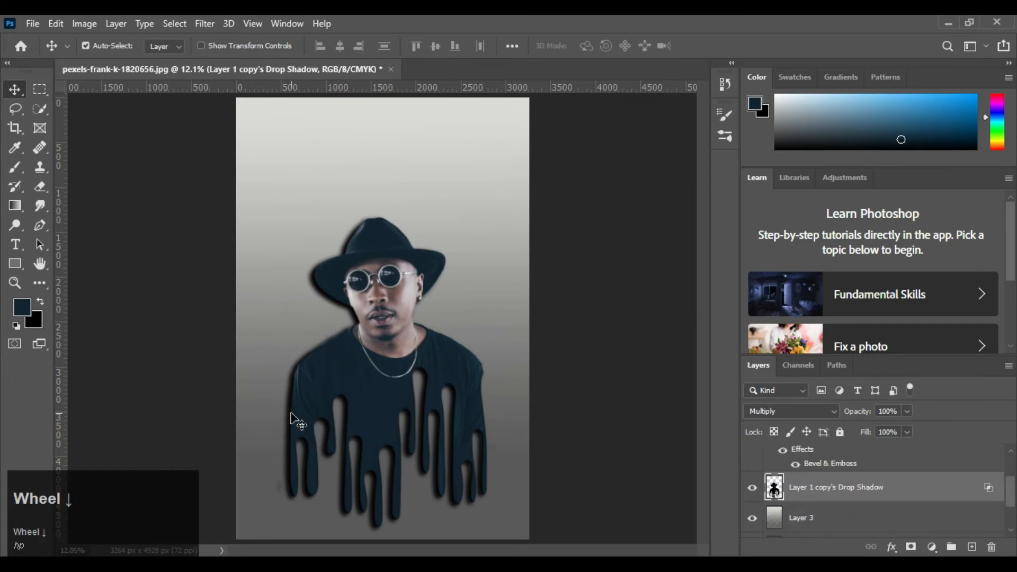
{"action": "left_click_drag", "start_coordinate": [286, 416], "coordinate": [254, 424]}
{"action": "left_click", "coordinate": [908, 411]}
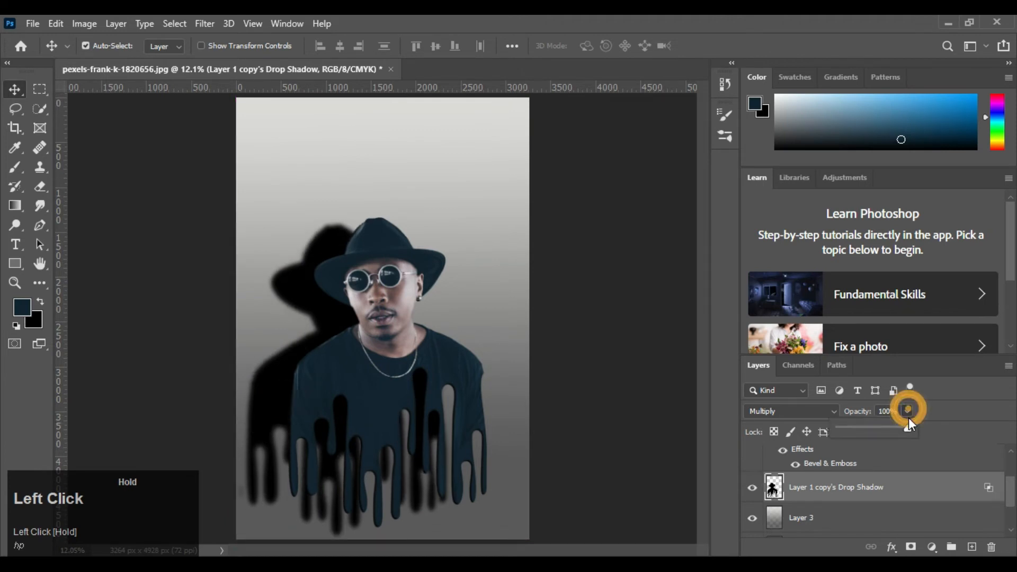
{"action": "left_click", "coordinate": [869, 427]}
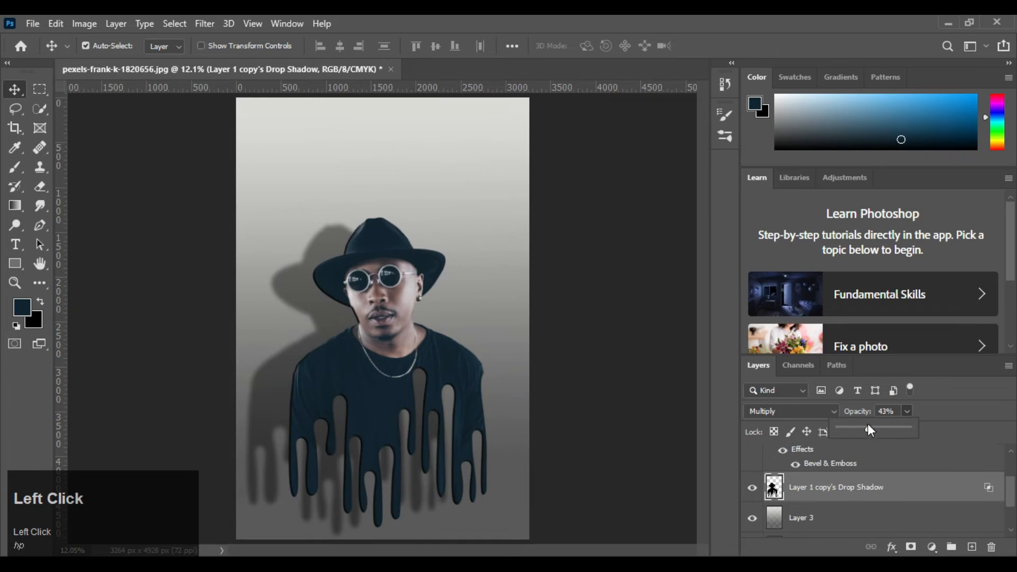
{"action": "left_click_drag", "start_coordinate": [273, 367], "coordinate": [291, 367]}
{"action": "left_click", "coordinate": [904, 412]}
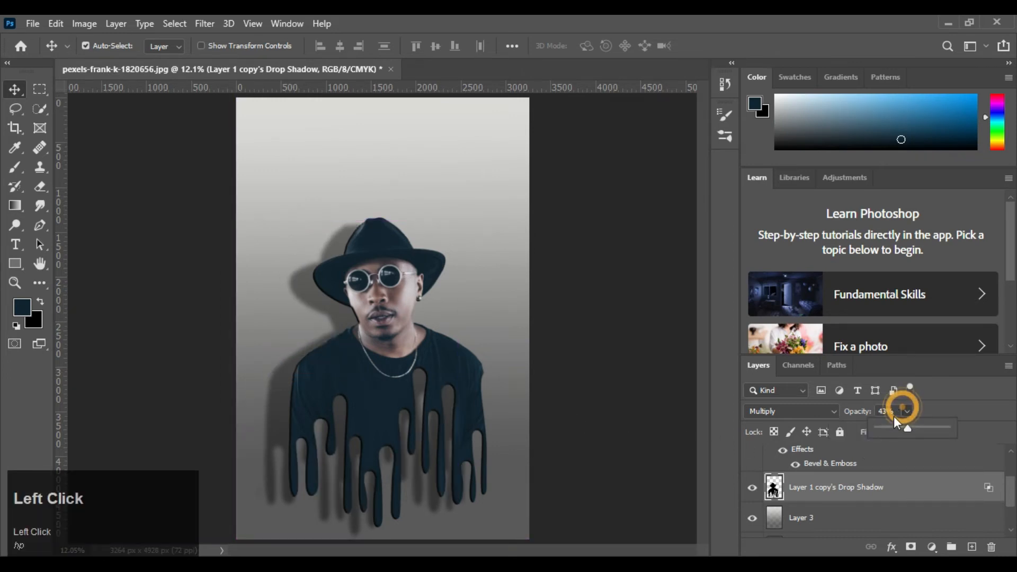
{"action": "left_click", "coordinate": [903, 430]}
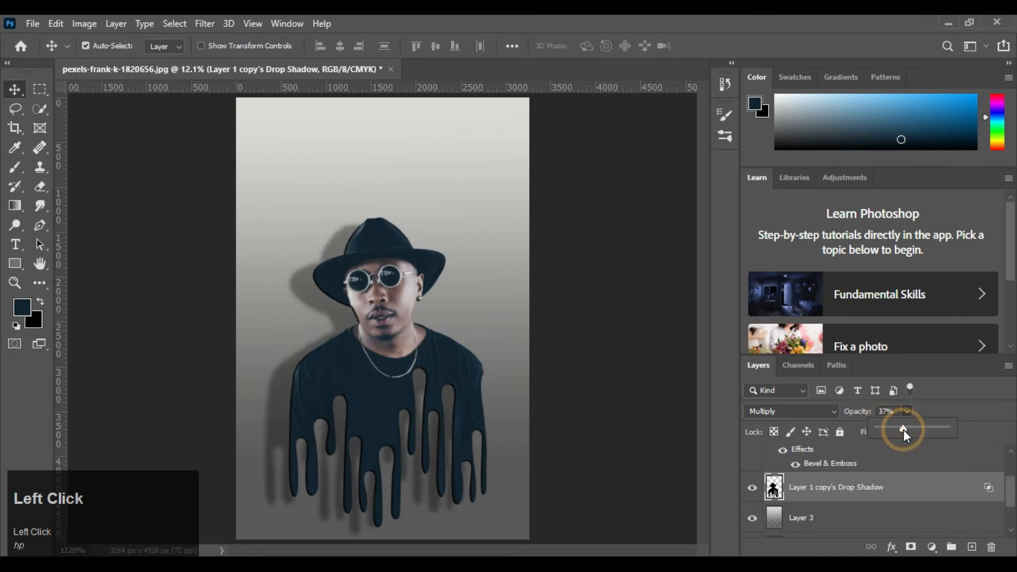
{"action": "left_click_drag", "start_coordinate": [894, 430], "coordinate": [891, 431]}
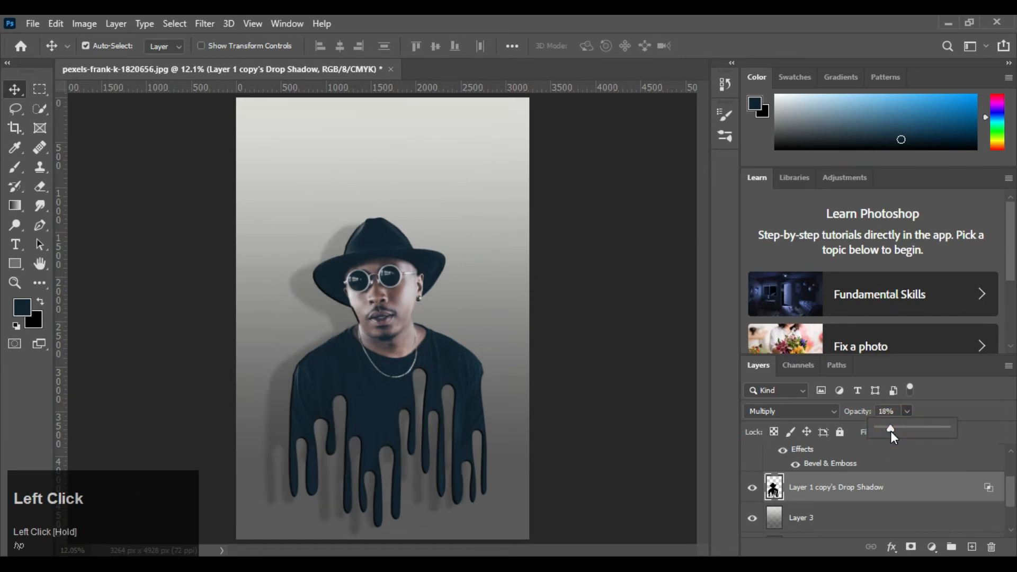
{"action": "left_click", "coordinate": [663, 261]}
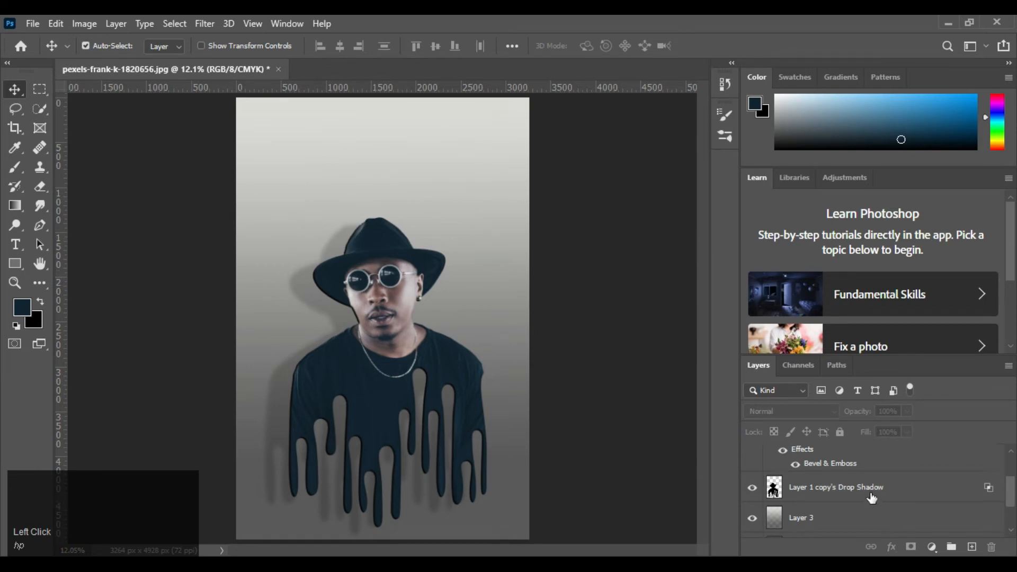
- Create a new empty layer directly above the gradient on Layer 3
{"action": "scroll", "coordinate": [871, 496], "scroll_direction": "down", "scroll_amount": 1}
{"action": "scroll", "coordinate": [871, 496], "scroll_direction": "up", "scroll_amount": 1}
{"action": "left_click", "coordinate": [840, 497]}
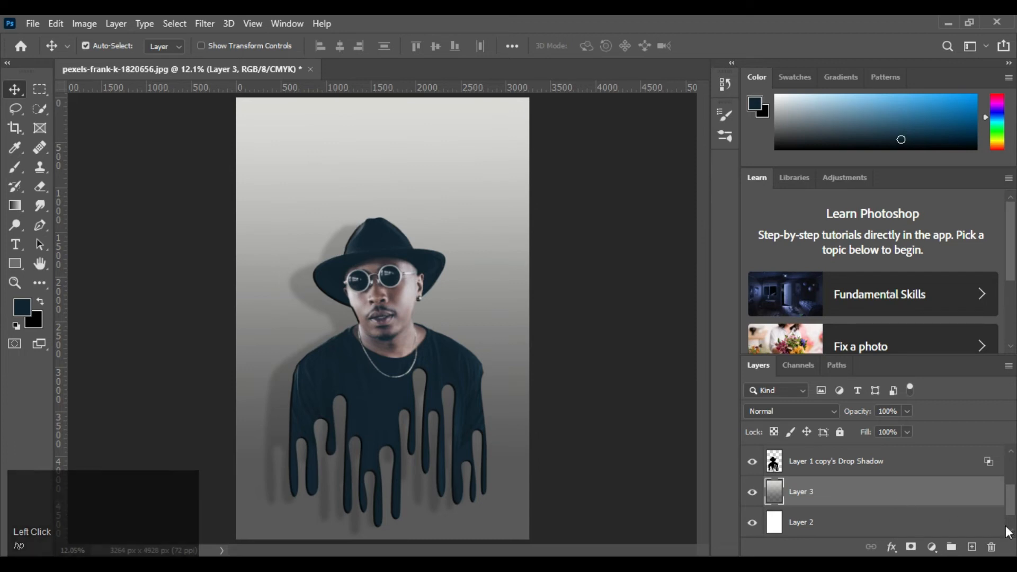
{"action": "left_click", "coordinate": [971, 547]}
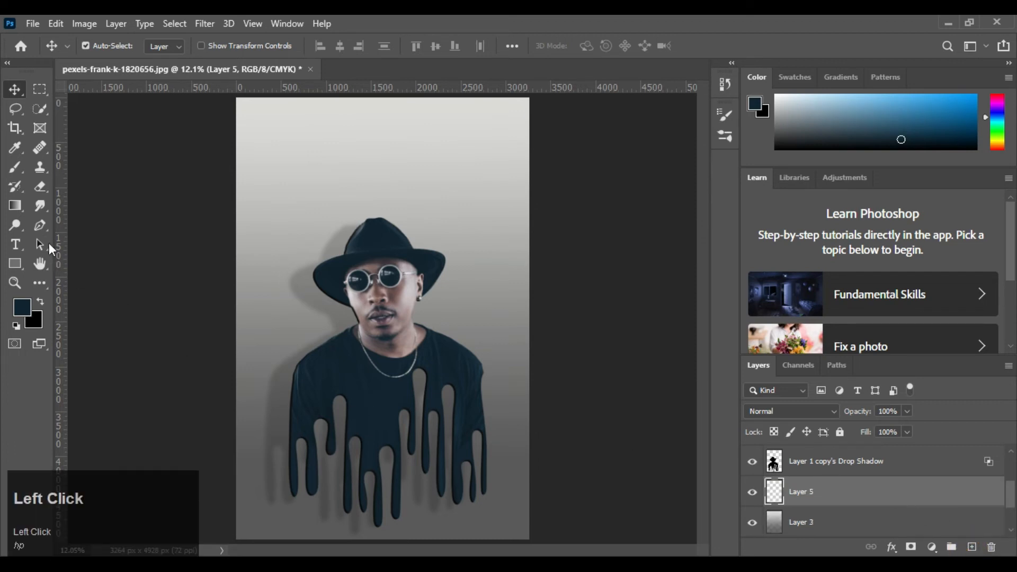
- Choose the recently used 3200 px paint-stroke brush for painting on Layer 5
{"action": "left_click", "coordinate": [16, 168]}
{"action": "right_click", "coordinate": [370, 173]}
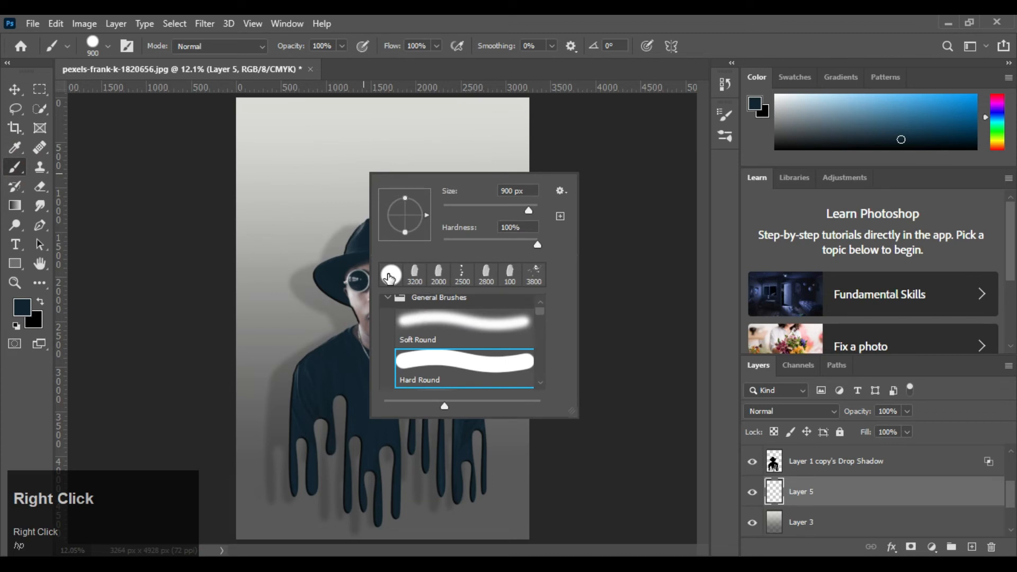
{"action": "left_click", "coordinate": [415, 273]}
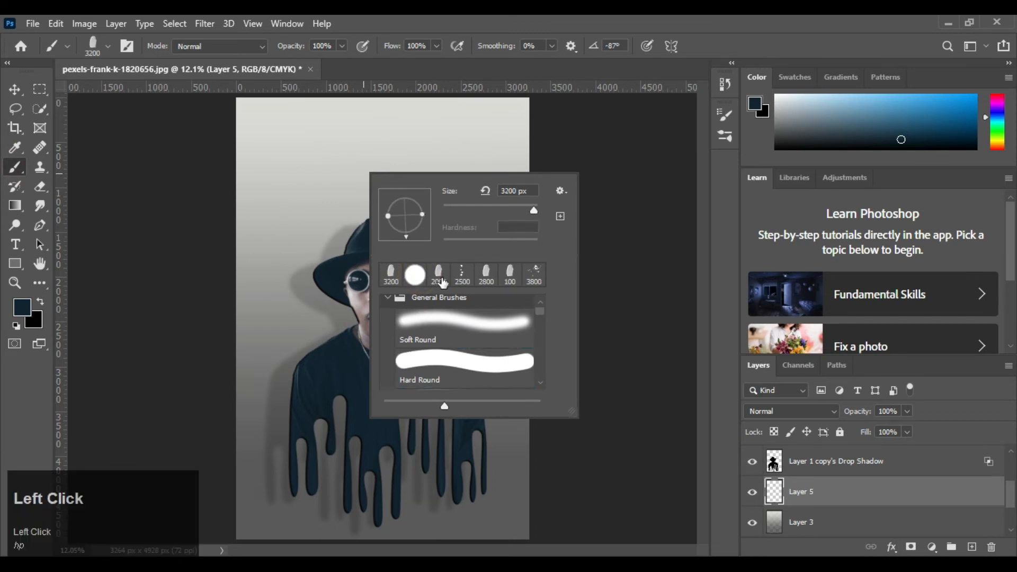
{"action": "left_click", "coordinate": [380, 244]}
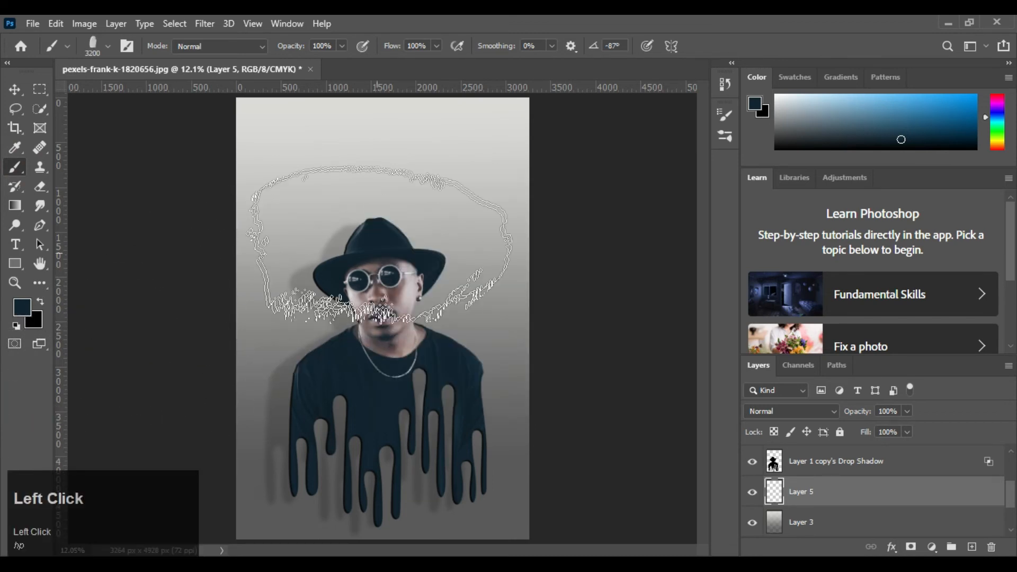
- Set the foreground colour to light blue #9dc5e0
{"action": "left_click", "coordinate": [22, 306]}
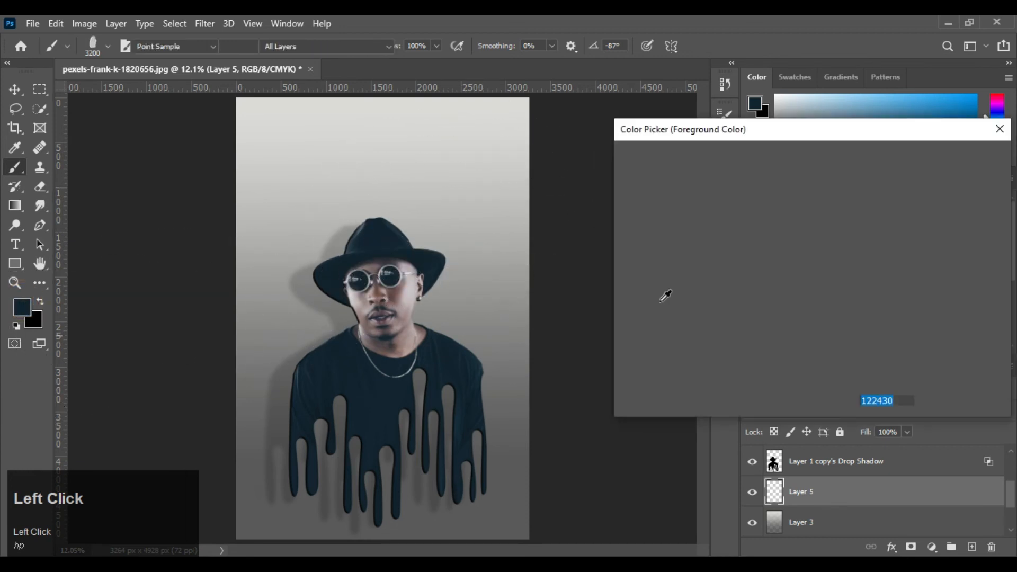
{"action": "mouse_move", "coordinate": [672, 207]}
{"action": "left_mouse_down"}
{"action": "mouse_move", "coordinate": [667, 222]}
{"action": "mouse_move", "coordinate": [679, 187]}
{"action": "left_mouse_up"}
{"action": "left_click", "coordinate": [978, 152]}
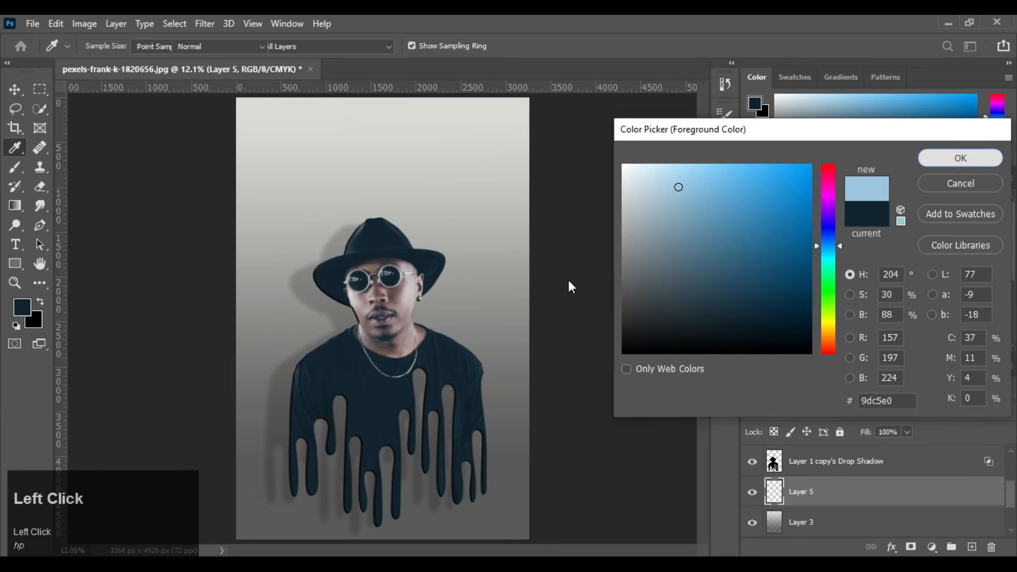
- Enlarge the brush to 3400 px and stamp a light blue paint patch behind the man's head, redoing it slightly lower
{"action": "key", "text": "bracketright"}
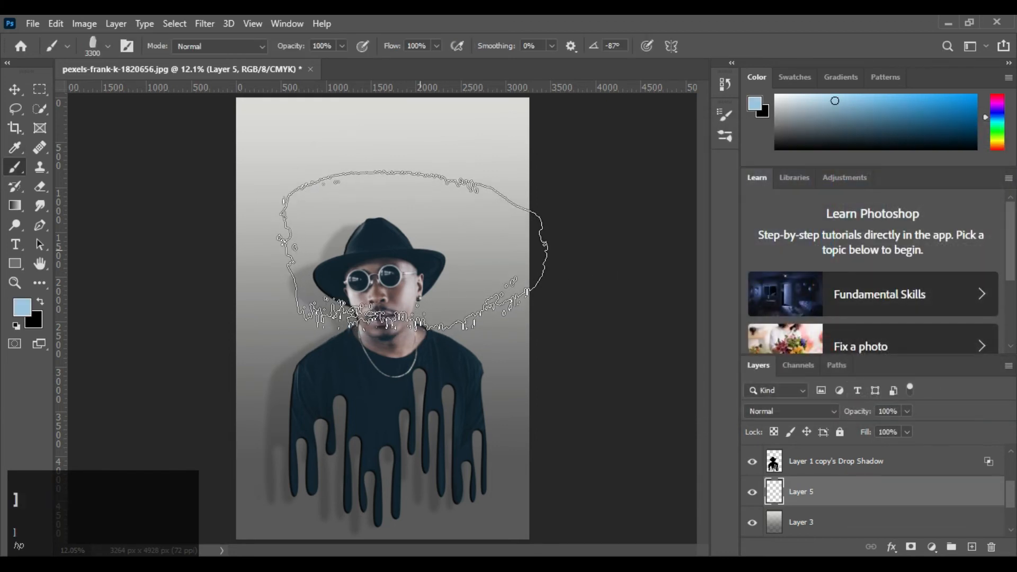
{"action": "key", "text": "bracketright"}
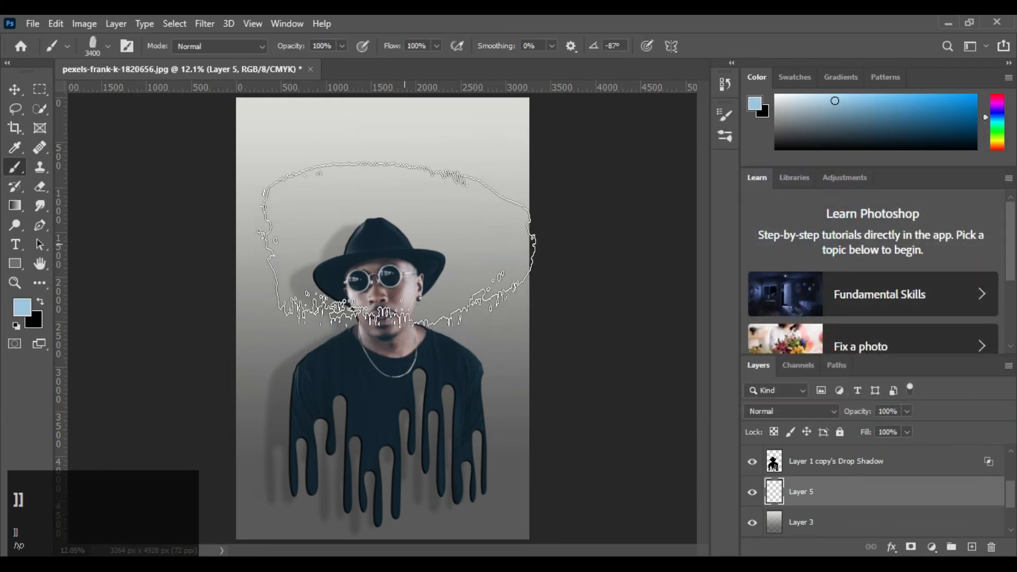
{"action": "left_click", "coordinate": [394, 222]}
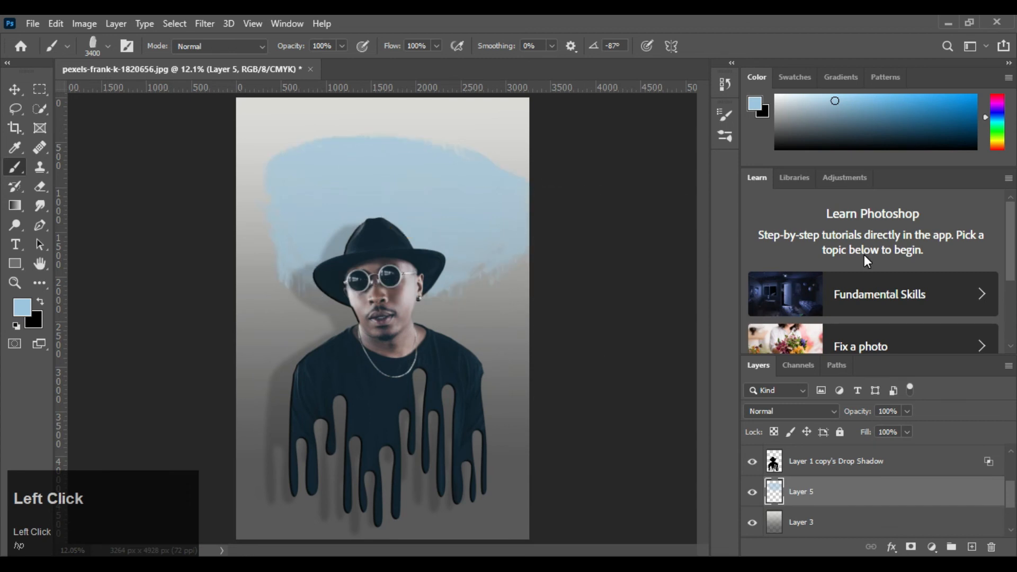
{"action": "key", "text": "ctrl+z"}
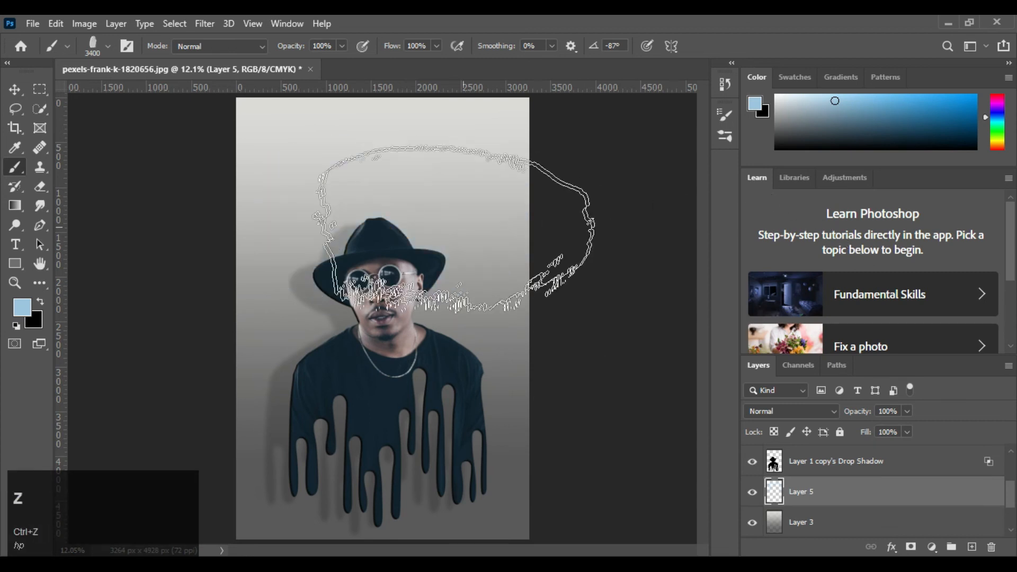
{"action": "left_click", "coordinate": [395, 271]}
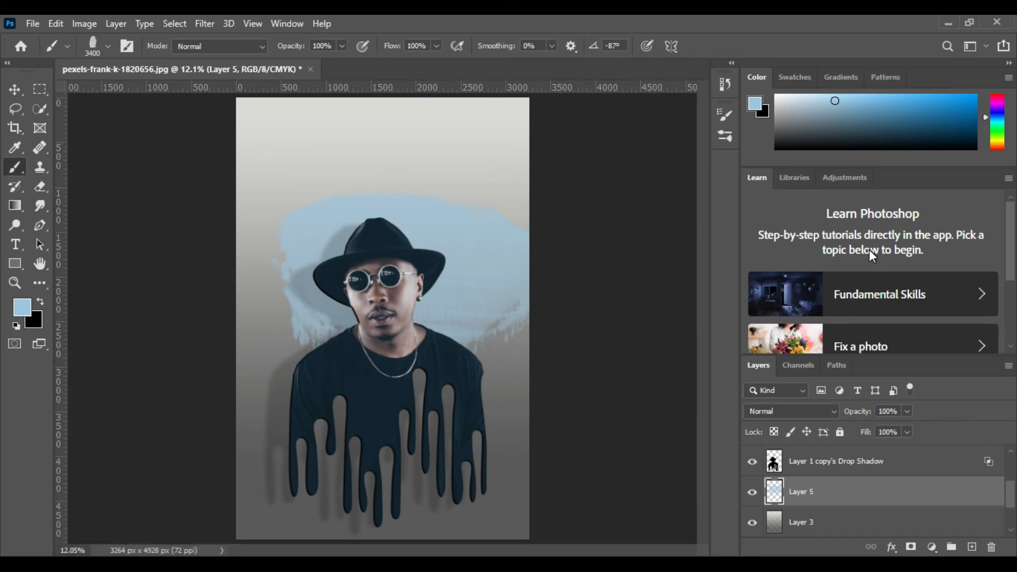
- Add a new empty layer above the light blue paint layer and expand the 20 Splatter Brushes group among the brush presets
{"action": "left_click", "coordinate": [973, 545]}
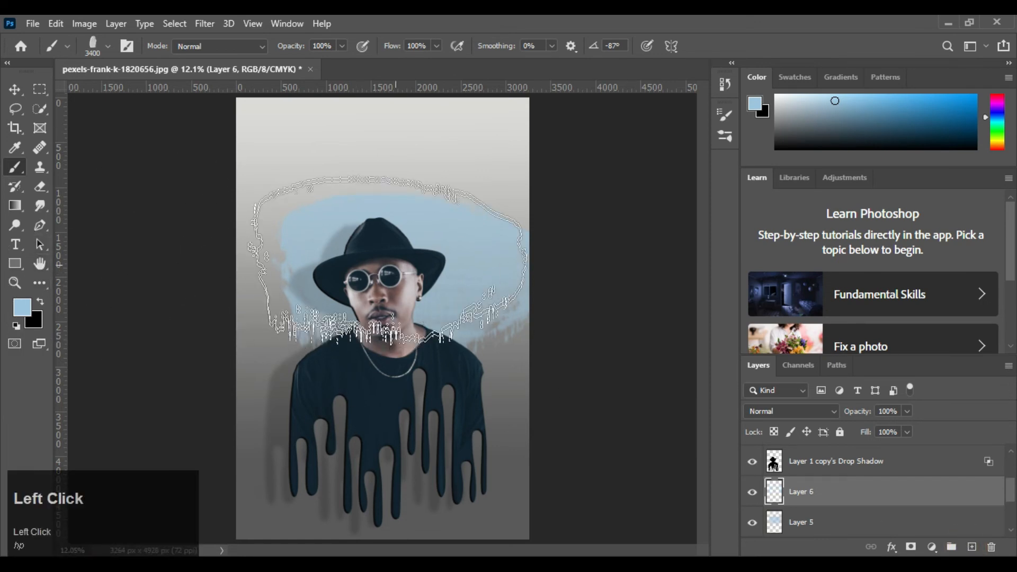
{"action": "right_click", "coordinate": [395, 230]}
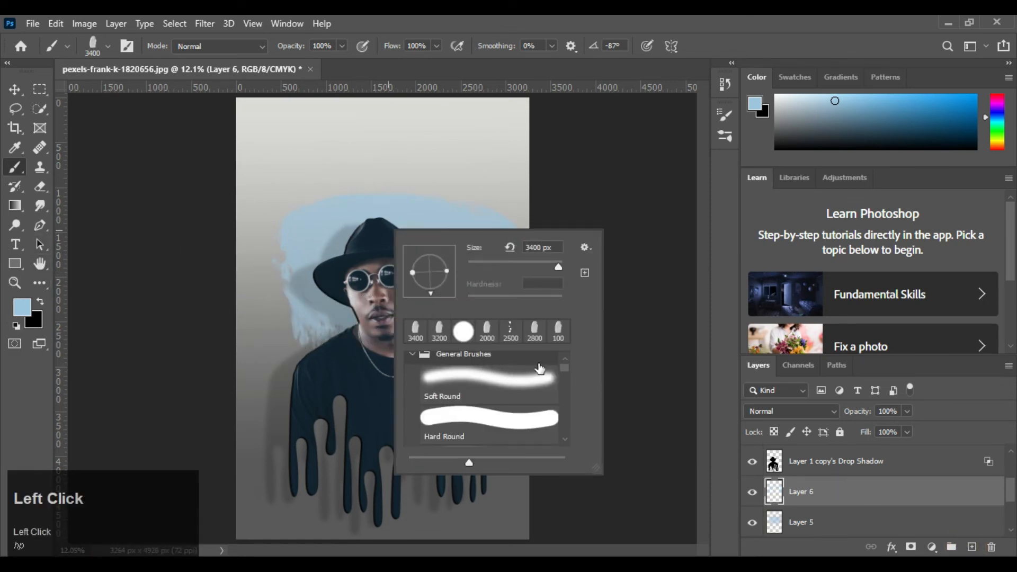
{"action": "mouse_move", "coordinate": [565, 366]}
{"action": "left_mouse_down"}
{"action": "mouse_move", "coordinate": [564, 412]}
{"action": "mouse_move", "coordinate": [568, 388]}
{"action": "left_mouse_up"}
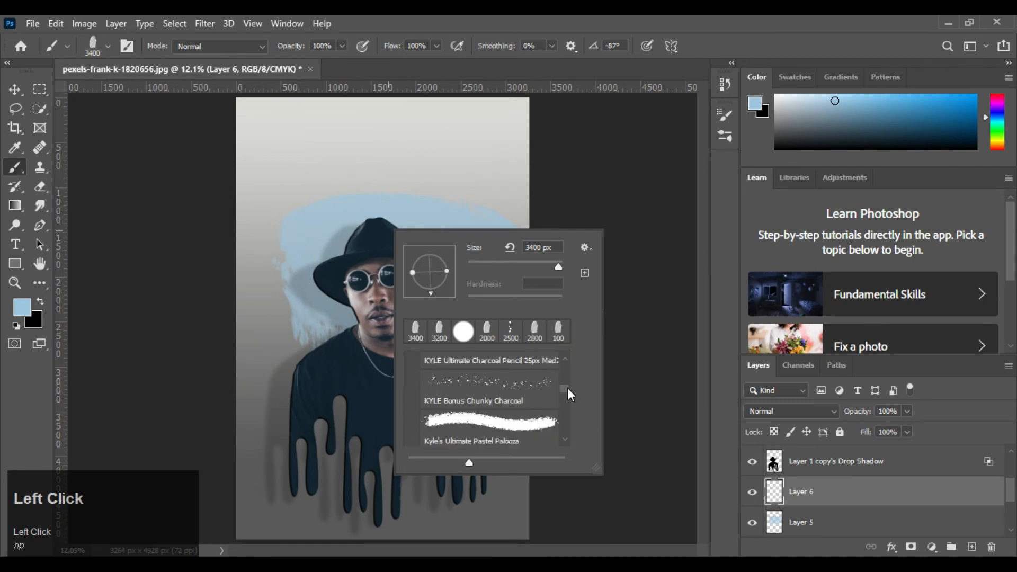
{"action": "left_click", "coordinate": [567, 394]}
{"action": "left_click", "coordinate": [409, 396]}
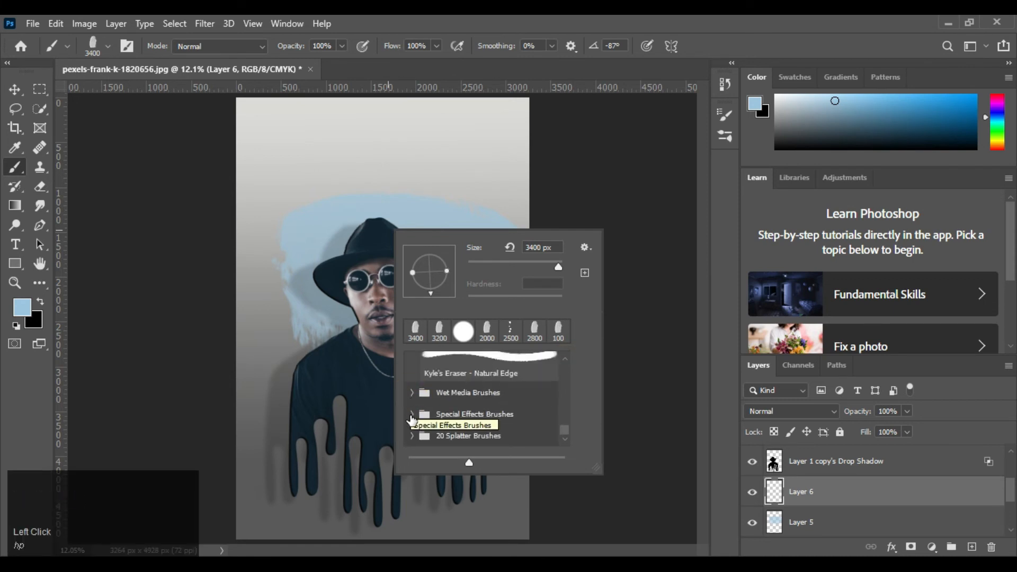
{"action": "left_click", "coordinate": [412, 437]}
- Try the splatter 1 and splatter 2 brushes, and settle on the splatter 4 brush at 2500 px
{"action": "scroll", "coordinate": [515, 407], "scroll_direction": "down", "scroll_amount": 1}
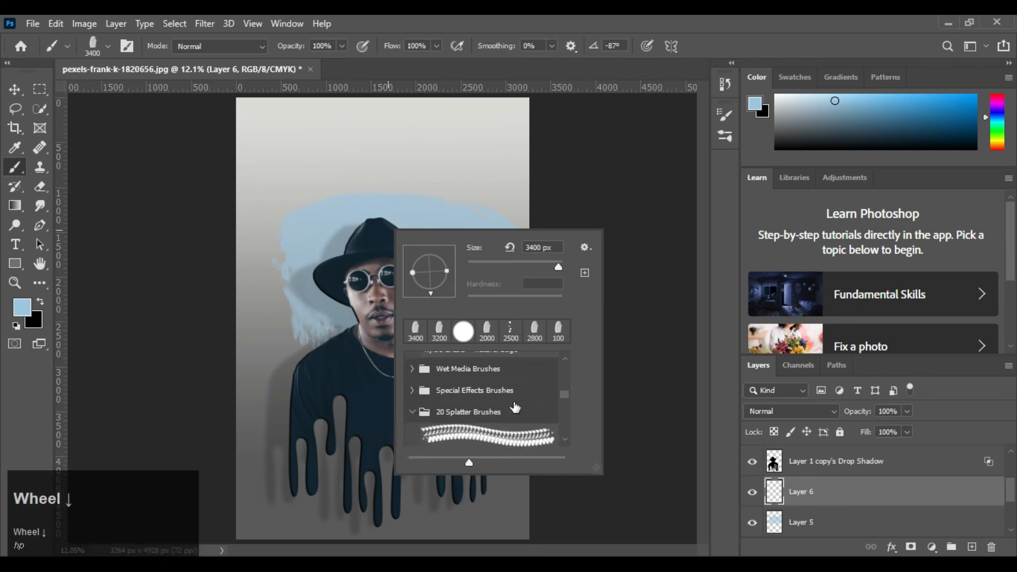
{"action": "scroll", "coordinate": [506, 403], "scroll_direction": "down", "scroll_amount": 1}
{"action": "left_click", "coordinate": [466, 398]}
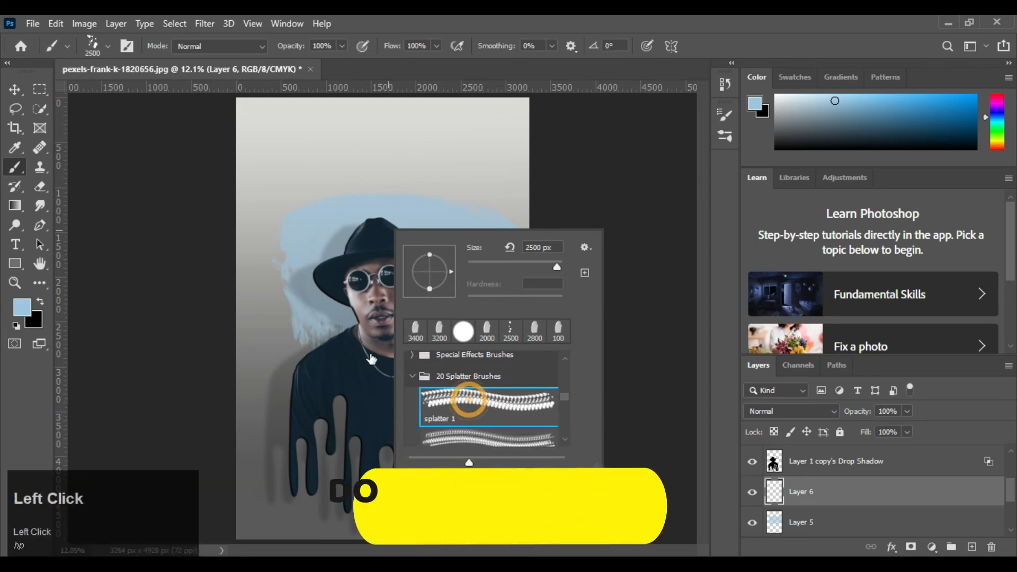
{"action": "scroll", "coordinate": [488, 403], "scroll_direction": "down", "scroll_amount": 1}
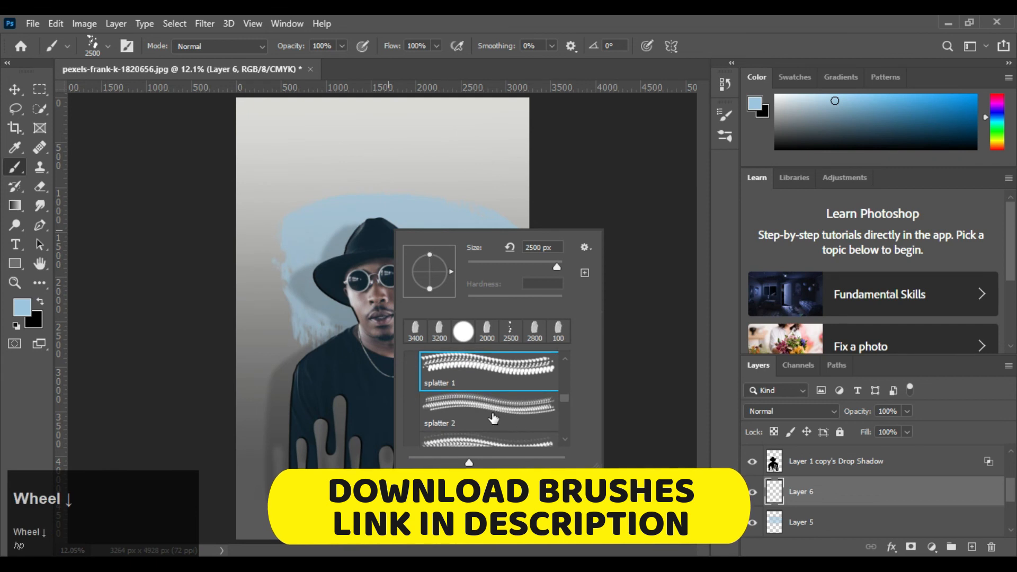
{"action": "left_click", "coordinate": [489, 412]}
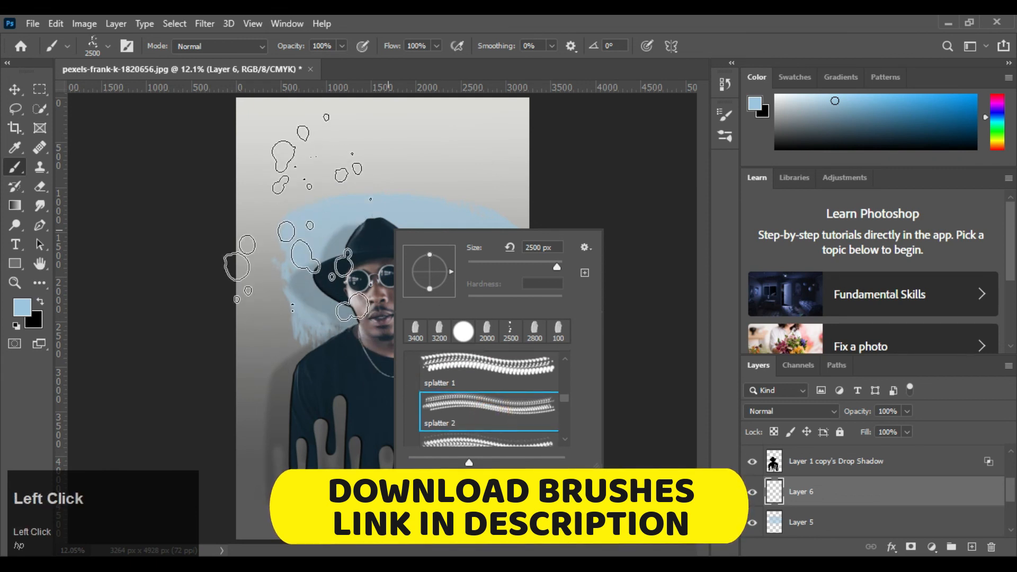
{"action": "scroll", "coordinate": [498, 433], "scroll_direction": "down", "scroll_amount": 1}
{"action": "left_click", "coordinate": [498, 432]}
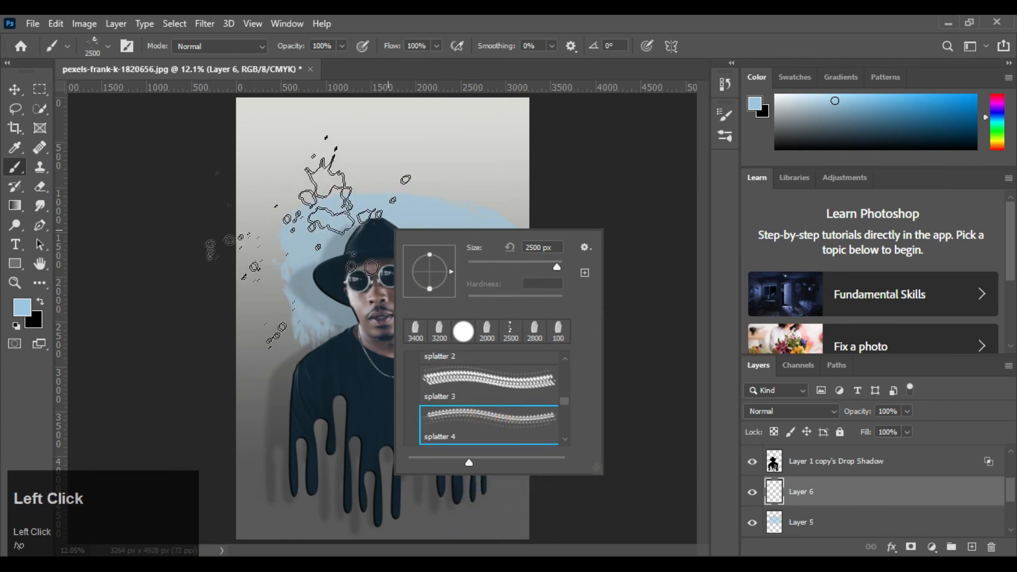
{"action": "left_click", "coordinate": [84, 344]}
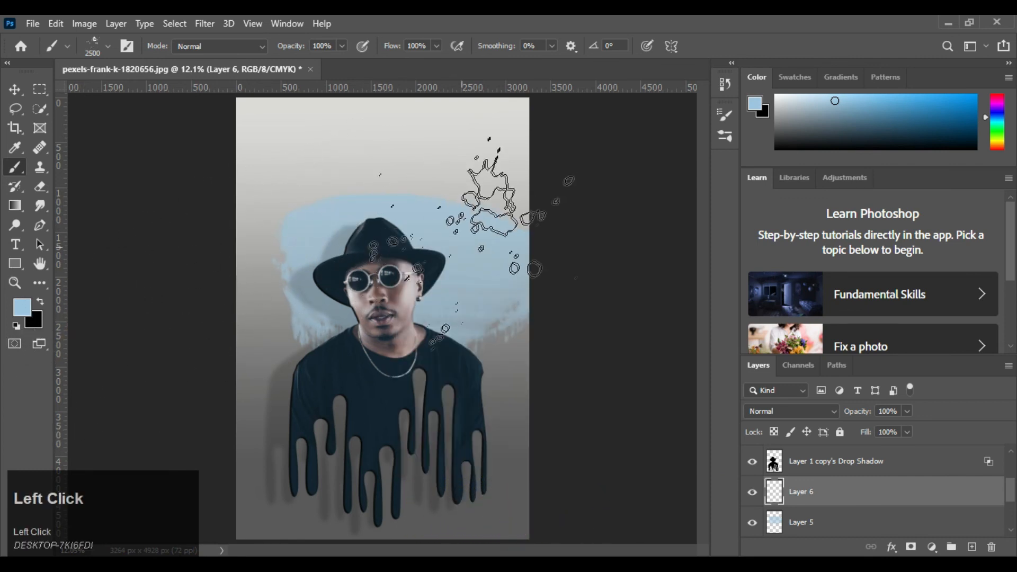
- Set the foreground colour to dark navy #11232f by sampling the man's shirt
{"action": "left_click", "coordinate": [18, 315]}
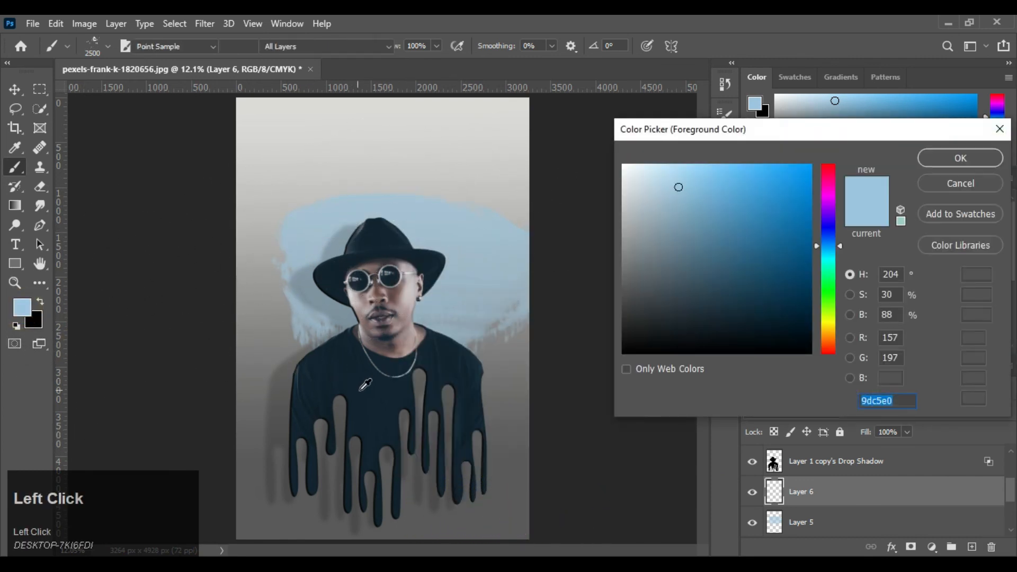
{"action": "left_click", "coordinate": [372, 386]}
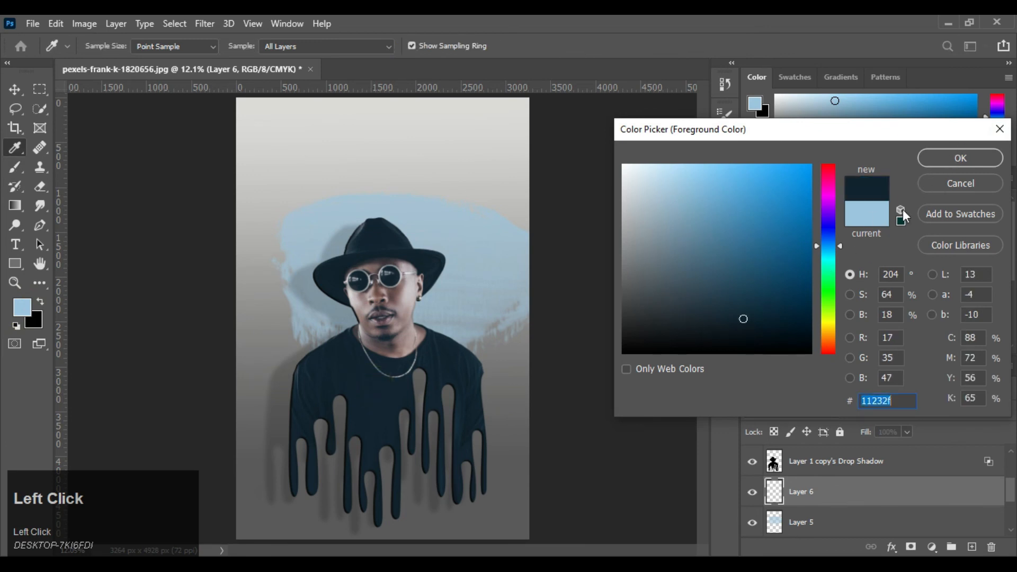
{"action": "left_click", "coordinate": [942, 164]}
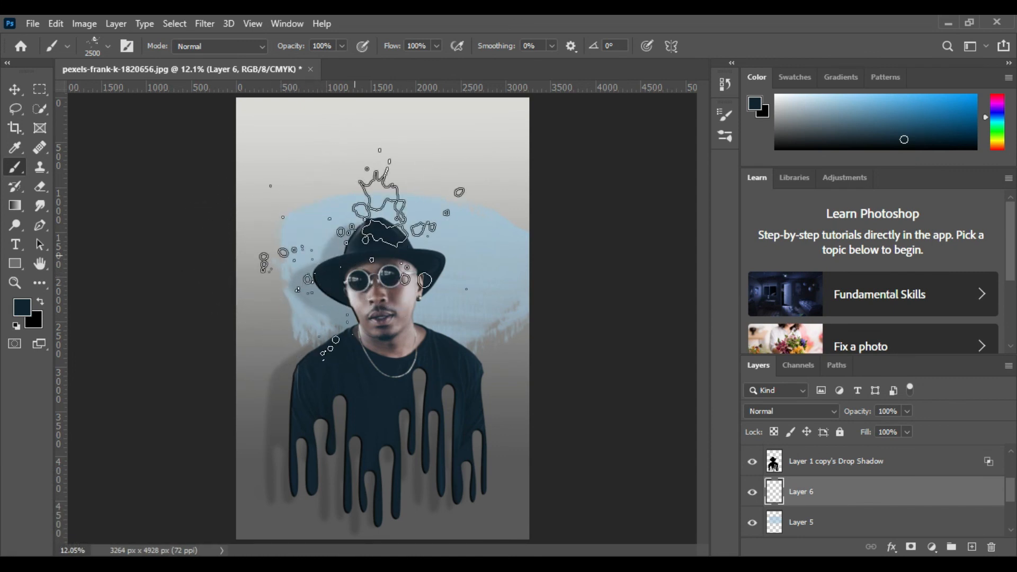
- Stamp navy splatters above the hat and on both sides of the head on Layer 6, and reduce the layer's opacity to 52%
{"action": "left_click", "coordinate": [356, 254]}
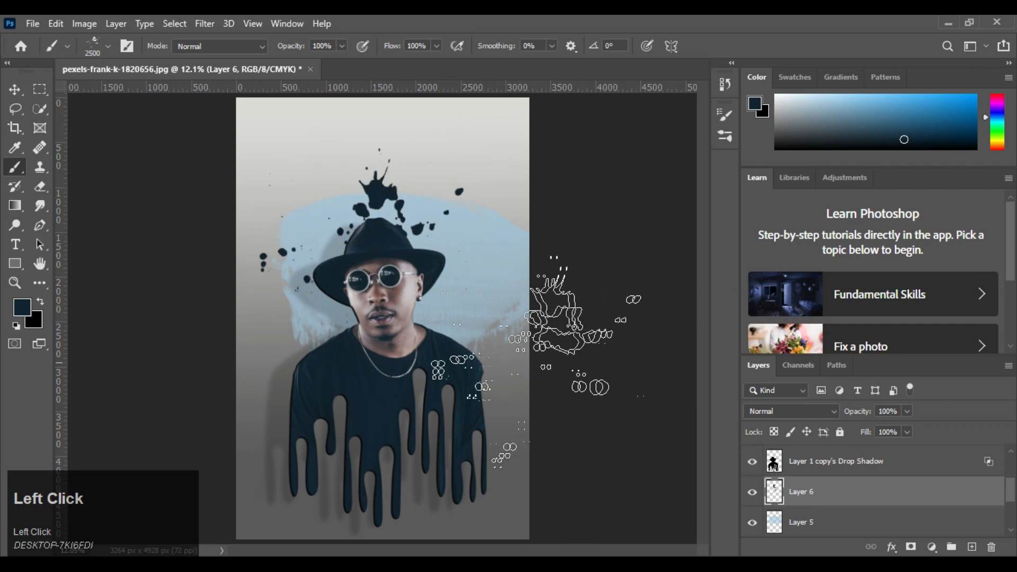
{"action": "left_click", "coordinate": [524, 333]}
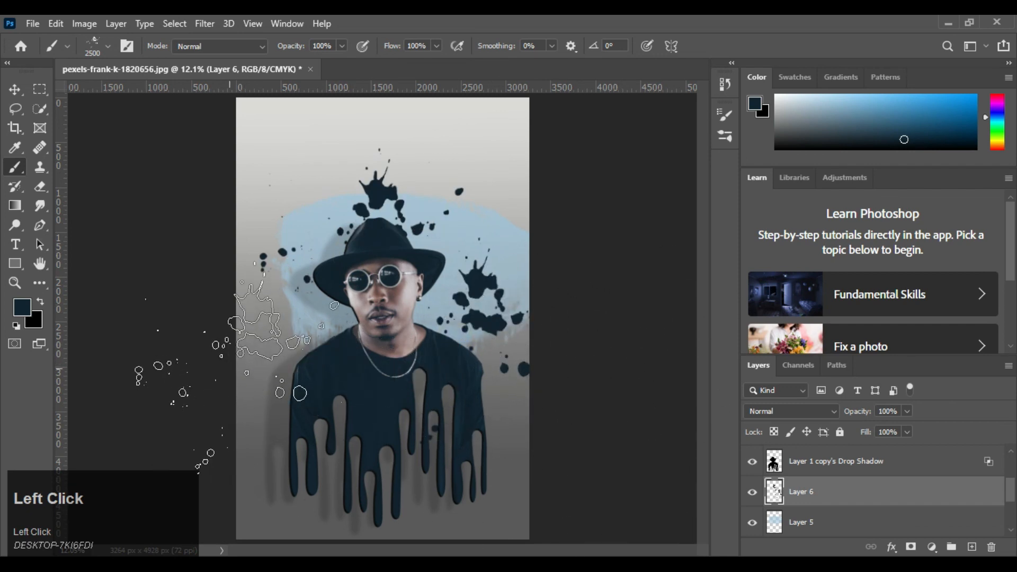
{"action": "left_click", "coordinate": [233, 342]}
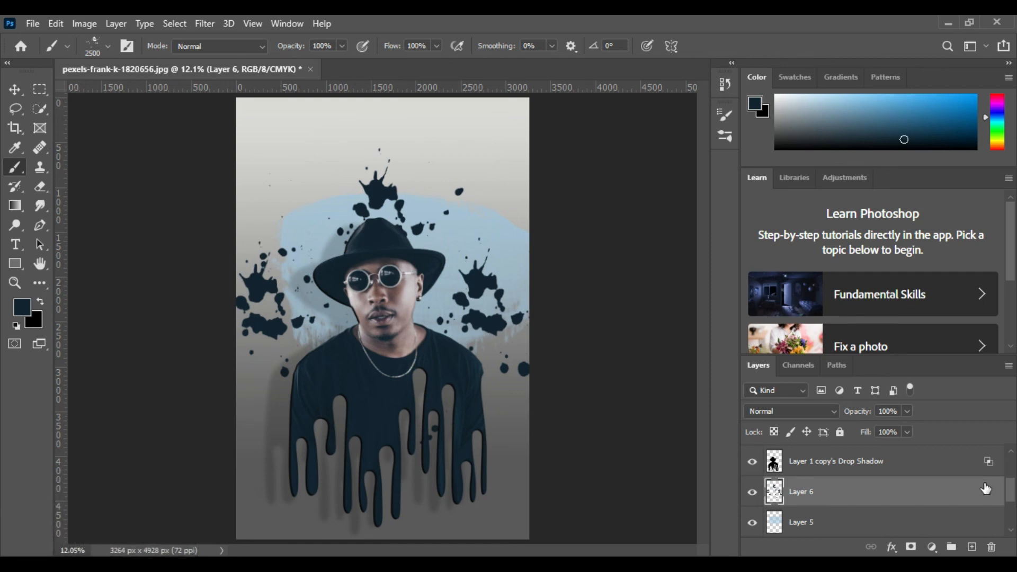
{"action": "left_click", "coordinate": [907, 412]}
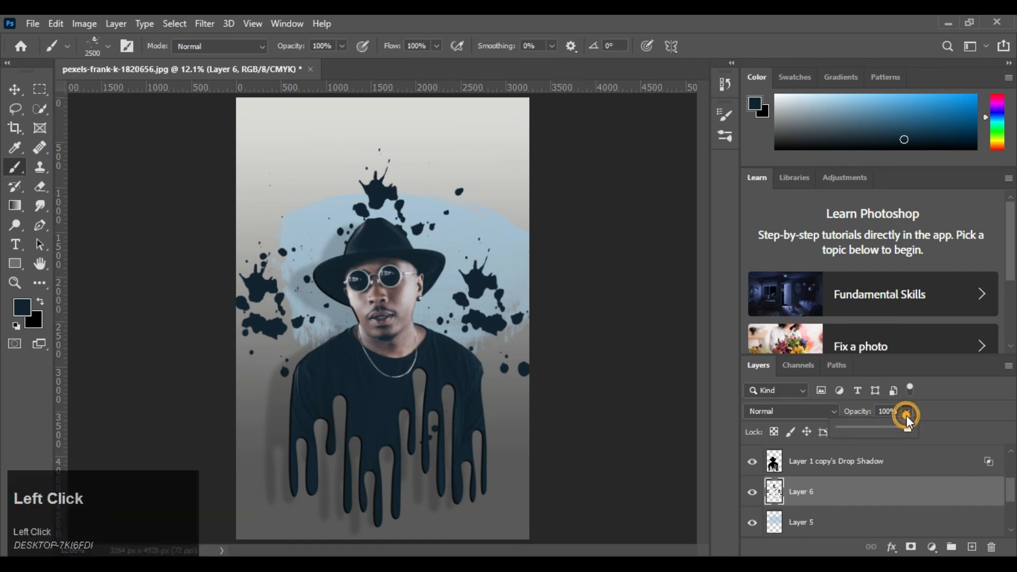
{"action": "left_click_drag", "start_coordinate": [881, 425], "coordinate": [875, 426]}
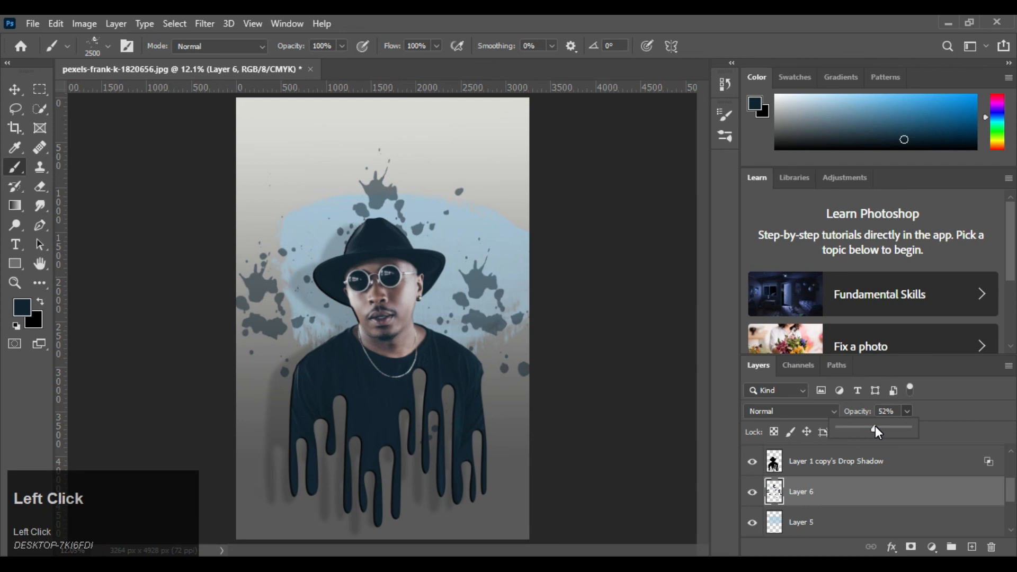